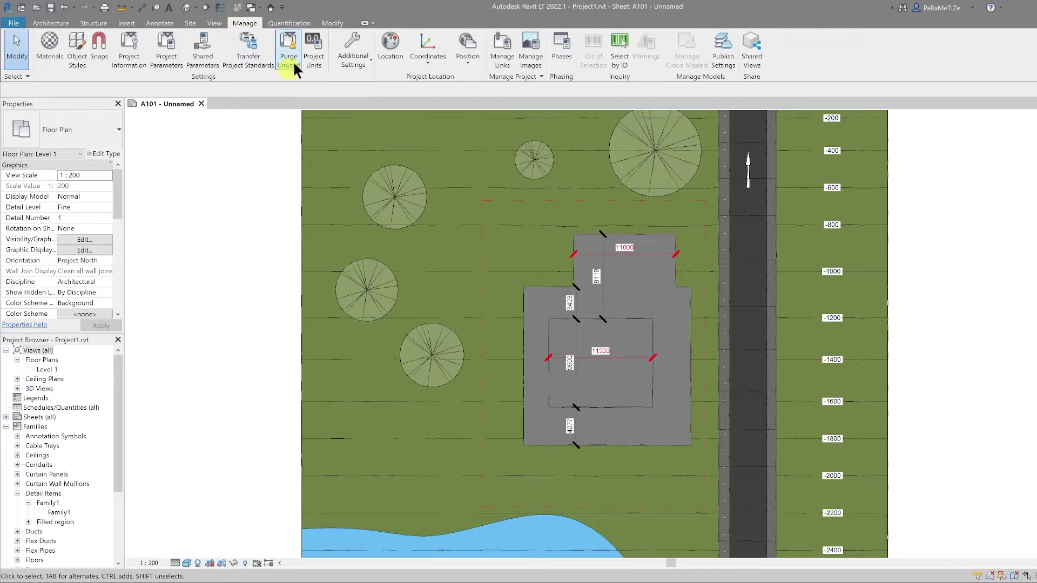
Step: Open the project units to review the common unit formats
{"action": "left_click", "coordinate": [314, 56]}
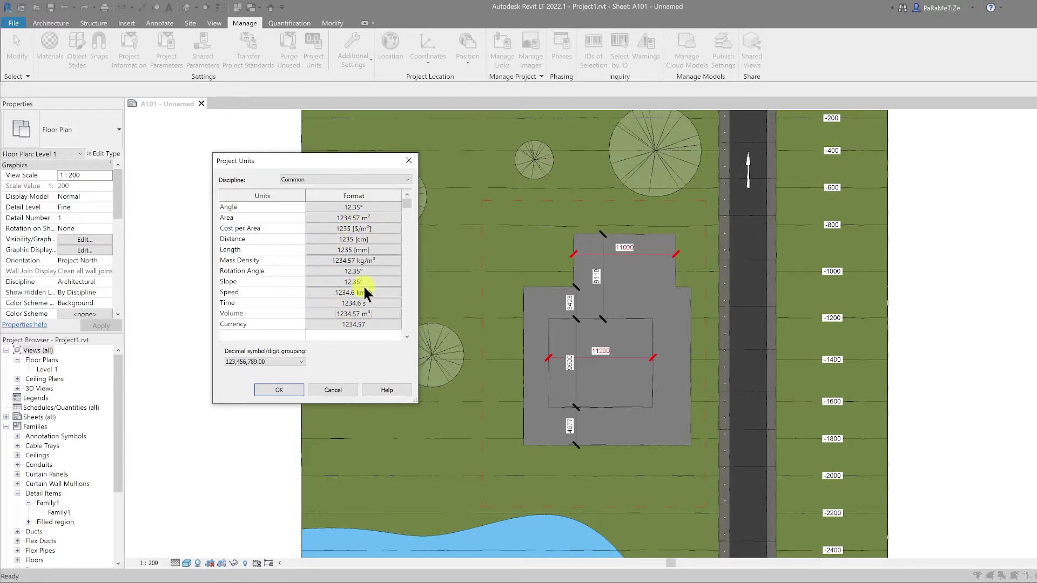
Step: Duplicate the dimension type of the upper block's 11000 width dimension as "Diagonal Imperial"
{"action": "left_click", "coordinate": [648, 255]}
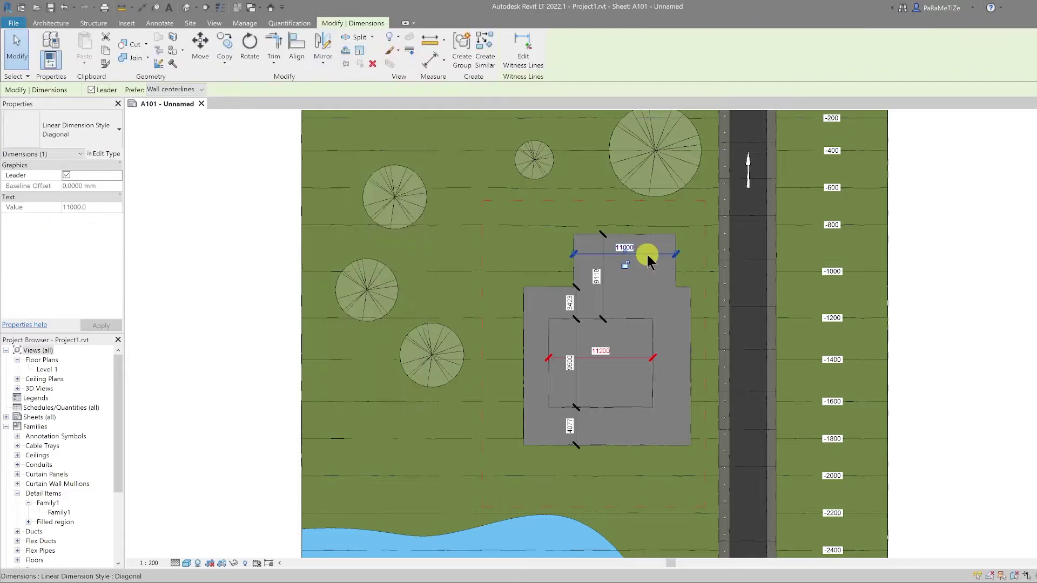
{"action": "left_click", "coordinate": [102, 153]}
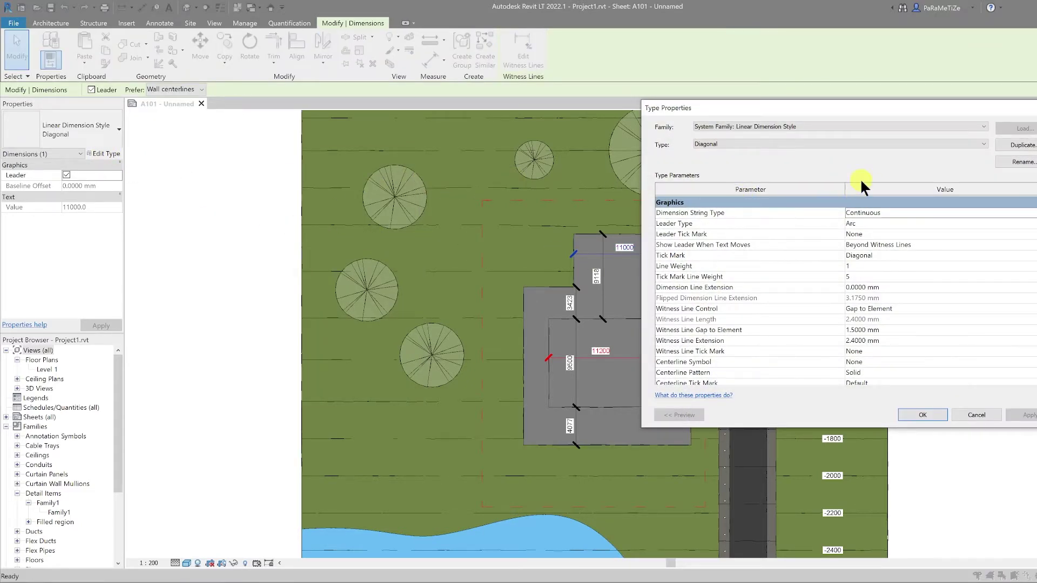
{"action": "left_click", "coordinate": [1019, 144]}
{"action": "left_click", "coordinate": [854, 260]}
{"action": "type", "text": "Imperial"}
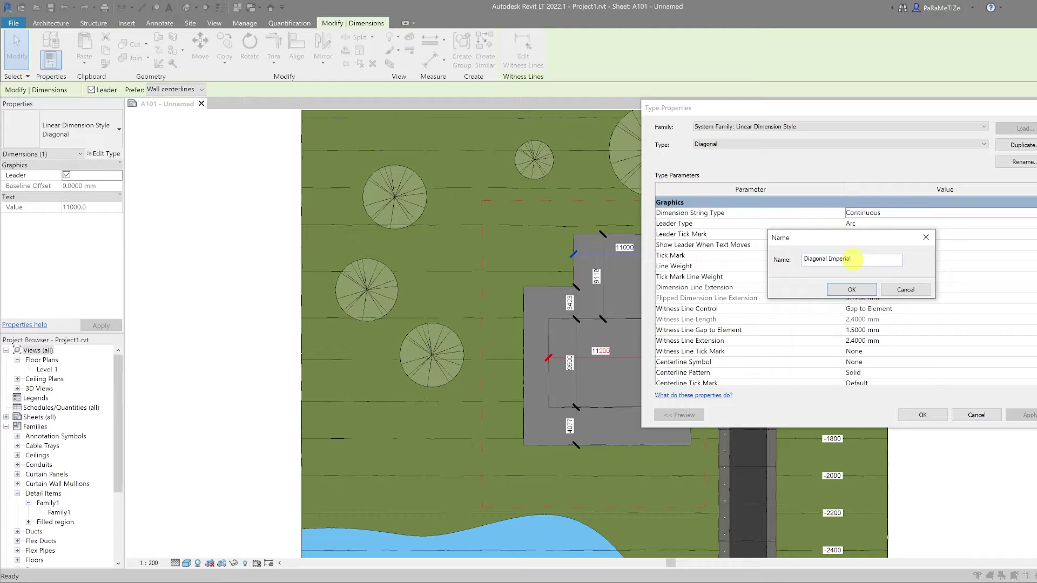
{"action": "key", "text": "Return"}
Step: Turn off project settings for the Diagonal Imperial type's primary units format and set it to feet and fractional inches
{"action": "scroll", "coordinate": [852, 258], "scroll_direction": "down", "scroll_amount": 8}
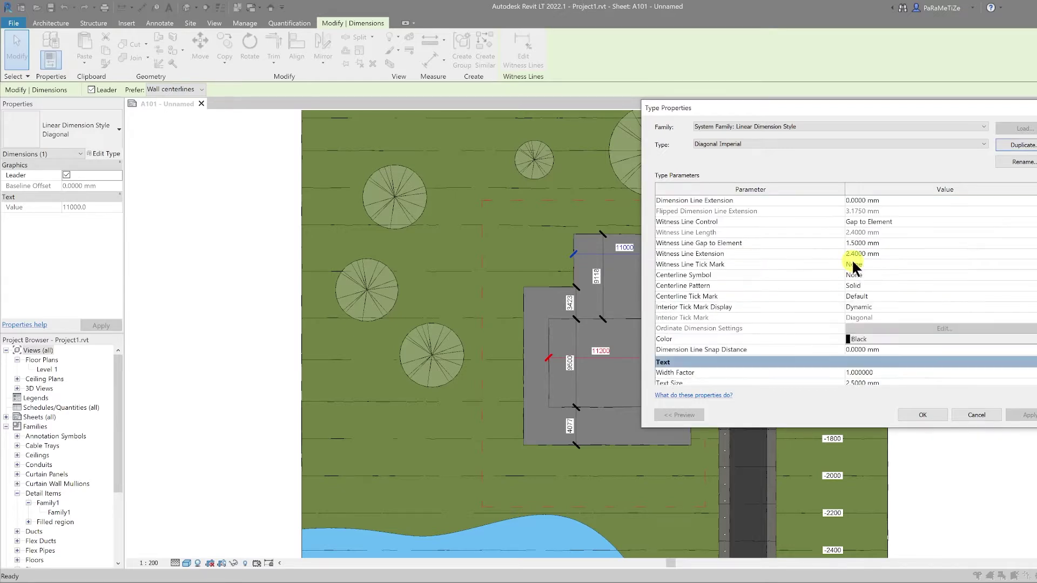
{"action": "scroll", "coordinate": [851, 259], "scroll_direction": "down", "scroll_amount": 10}
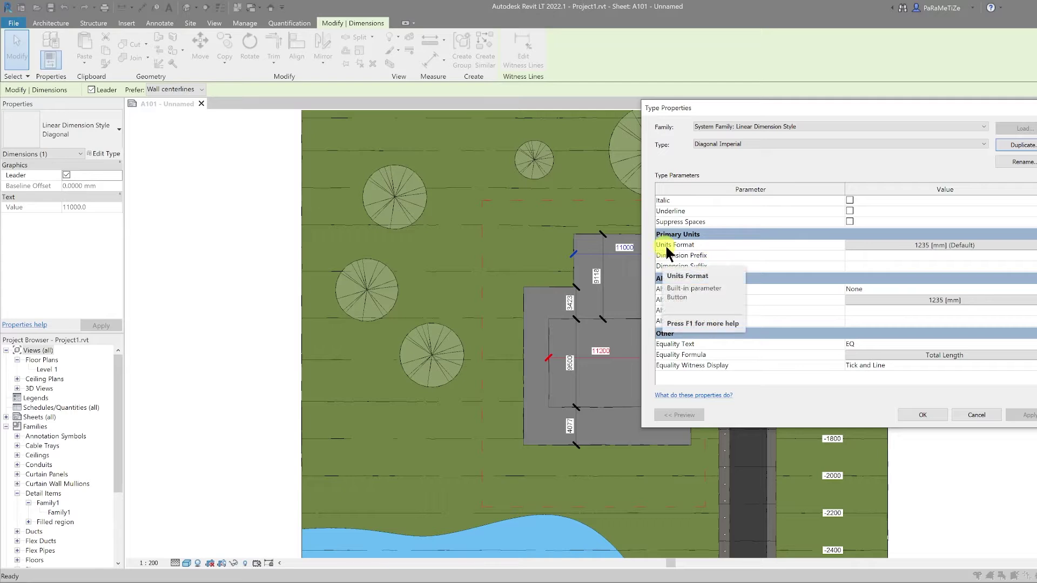
{"action": "left_click", "coordinate": [944, 247]}
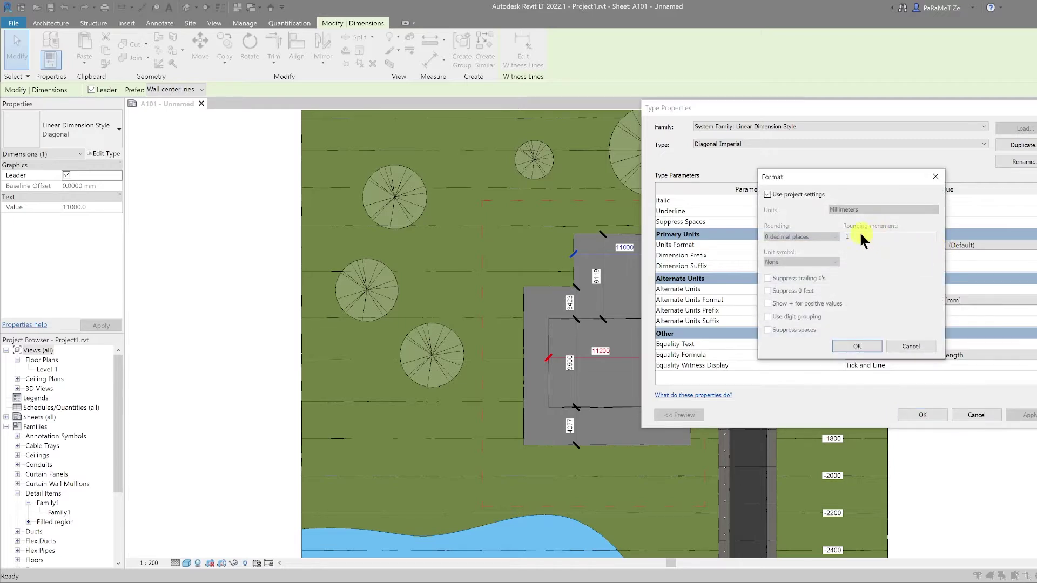
{"action": "left_click", "coordinate": [782, 194]}
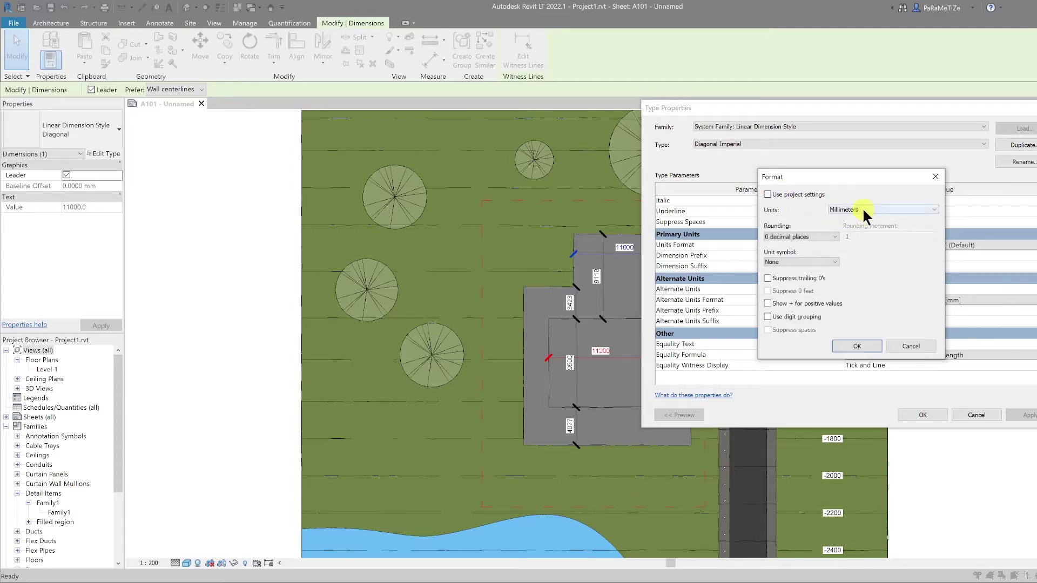
{"action": "left_click", "coordinate": [862, 209]}
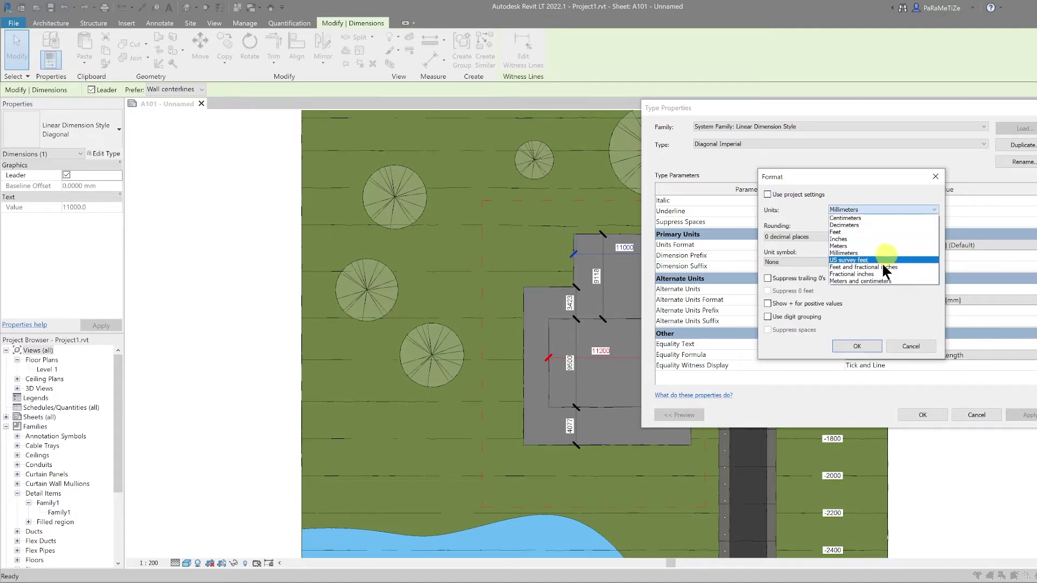
{"action": "left_click", "coordinate": [881, 268]}
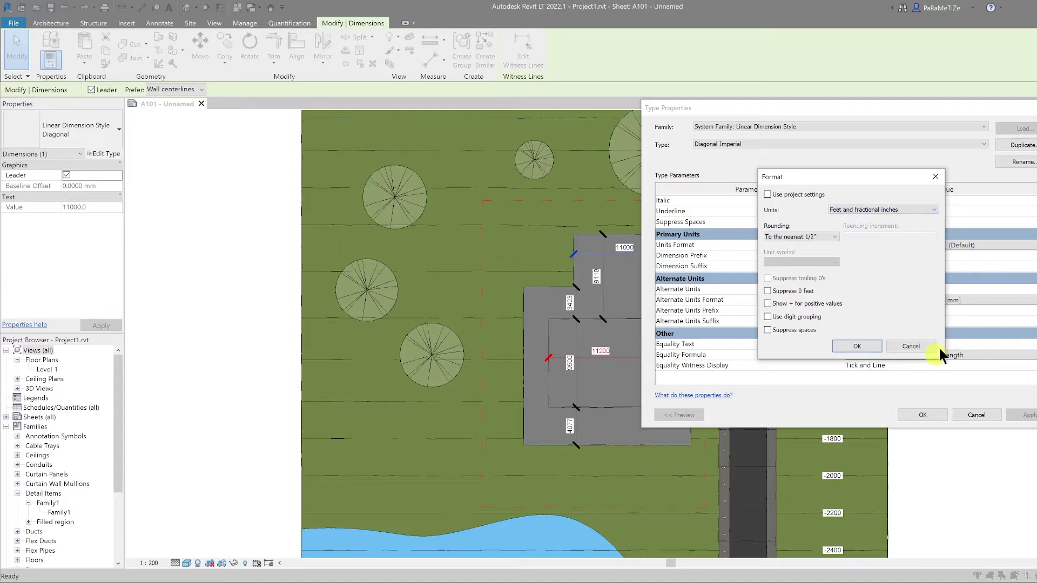
{"action": "left_click", "coordinate": [857, 346]}
{"action": "left_click", "coordinate": [923, 415]}
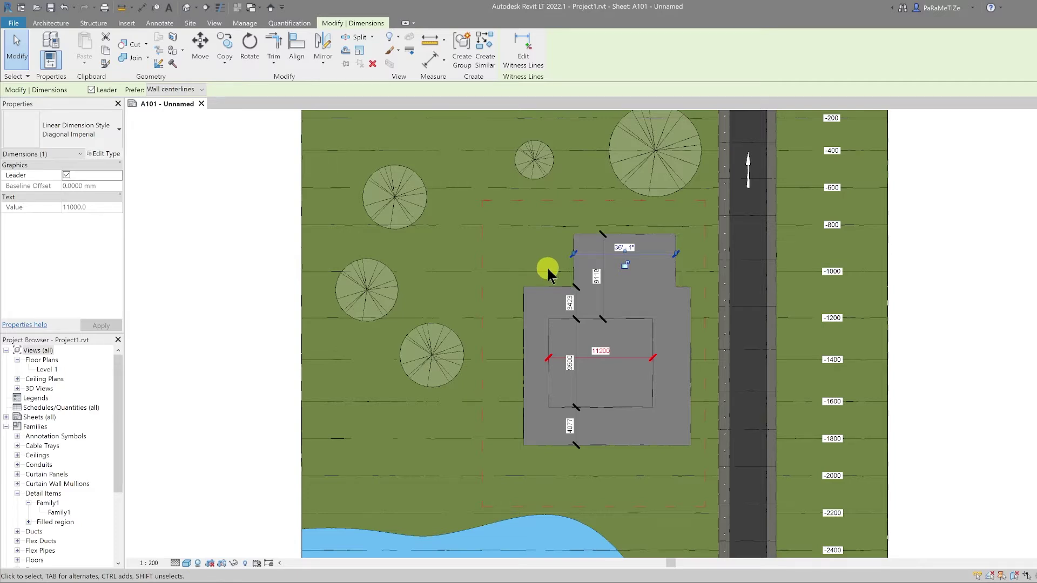
{"action": "left_click", "coordinate": [508, 298]}
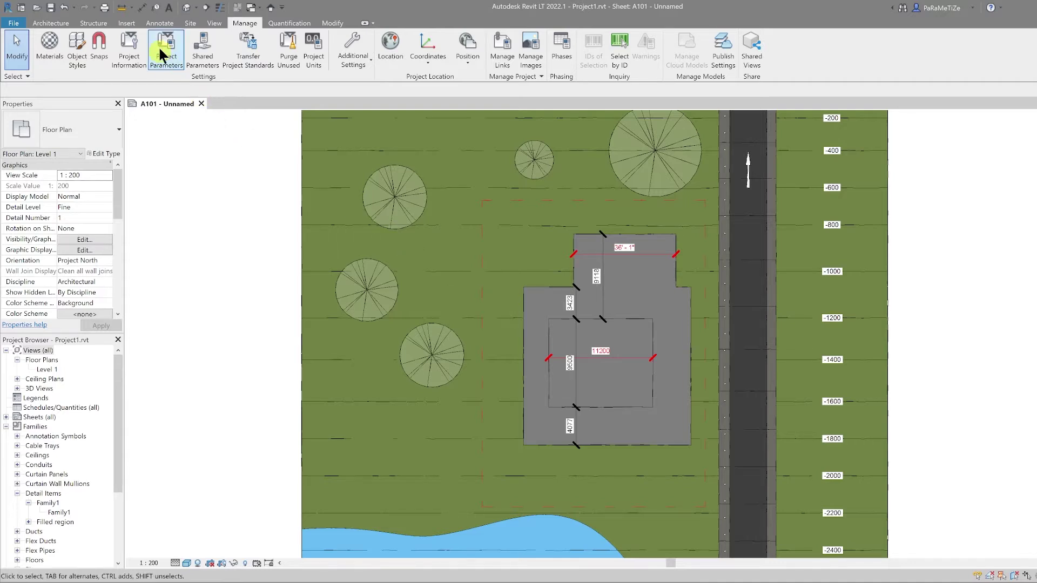
Step: Add an aligned dimension between the left edges of the building pad's upper and lower blocks, in line with the upper width dimension
{"action": "left_click", "coordinate": [142, 8]}
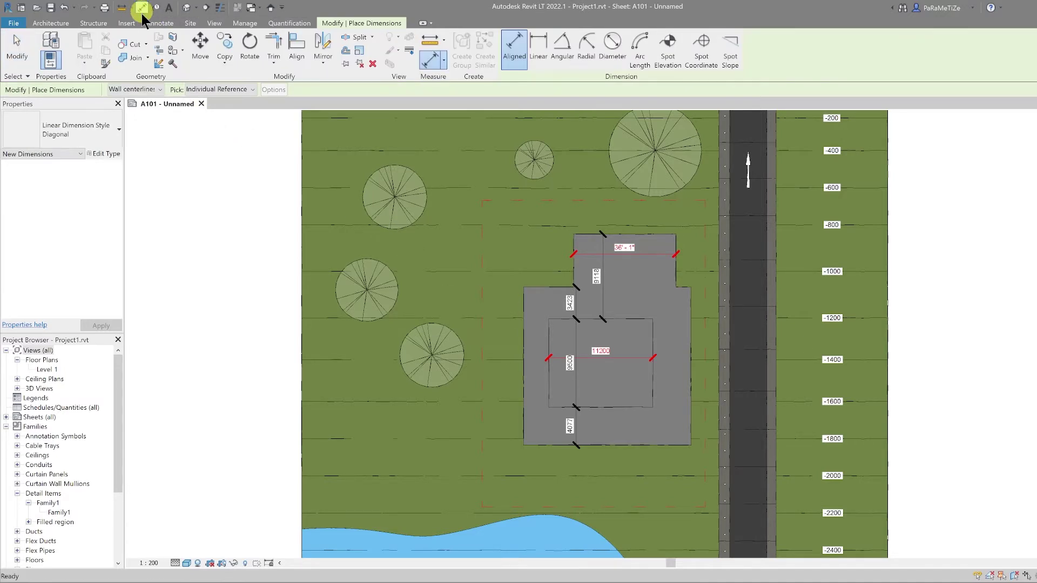
{"action": "left_click", "coordinate": [573, 266]}
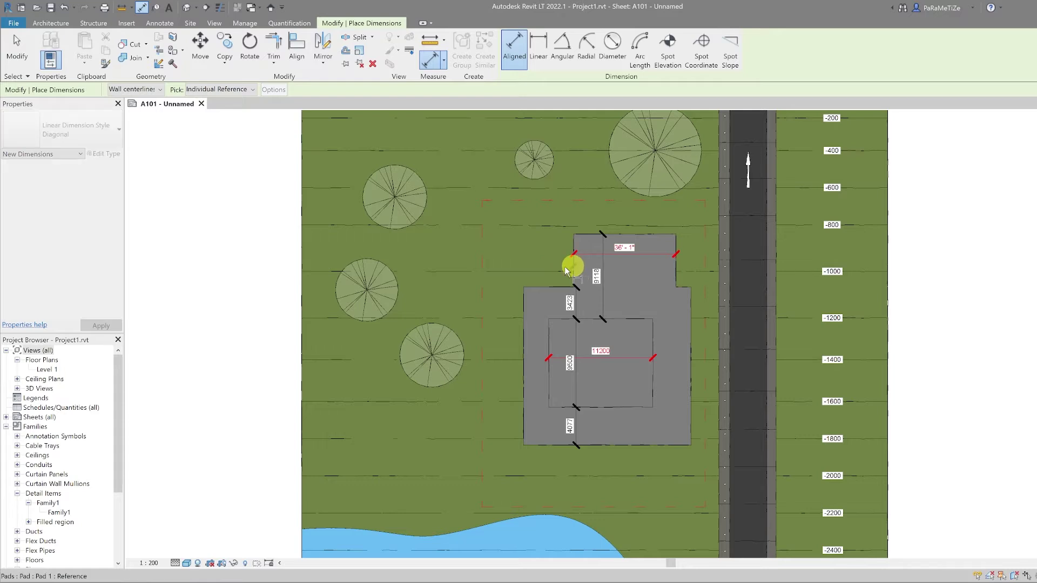
{"action": "left_click", "coordinate": [523, 301]}
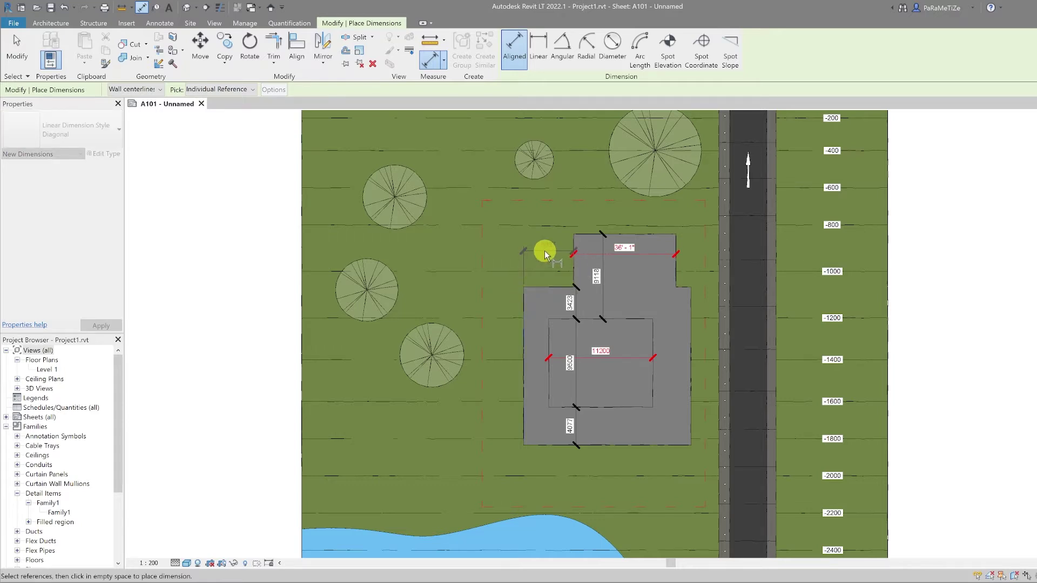
{"action": "left_click", "coordinate": [544, 254]}
{"action": "key", "text": "Escape"}
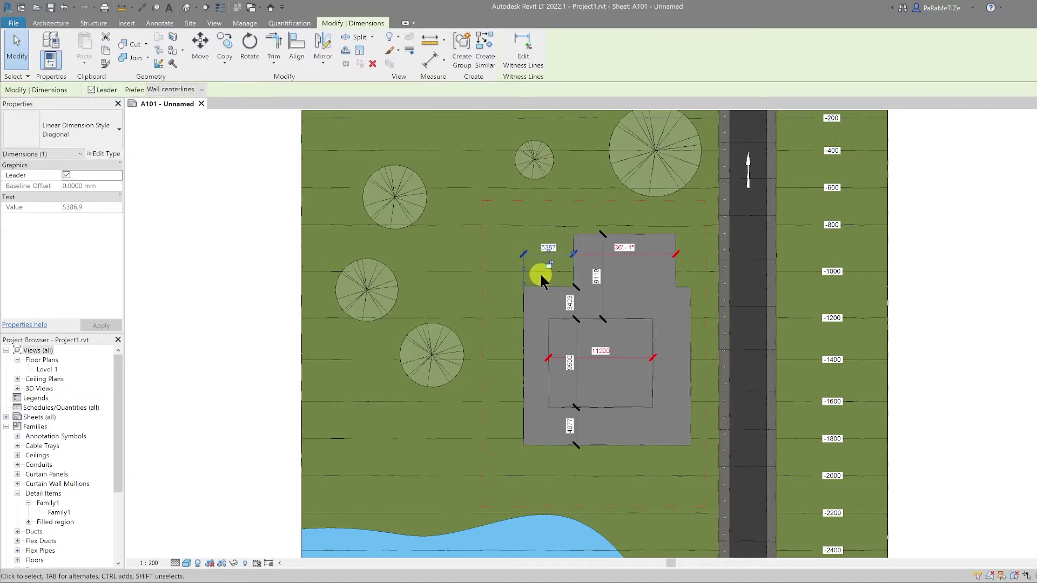
Step: Duplicate the new aligned dimension's type under the name "Both"
{"action": "left_click", "coordinate": [106, 154]}
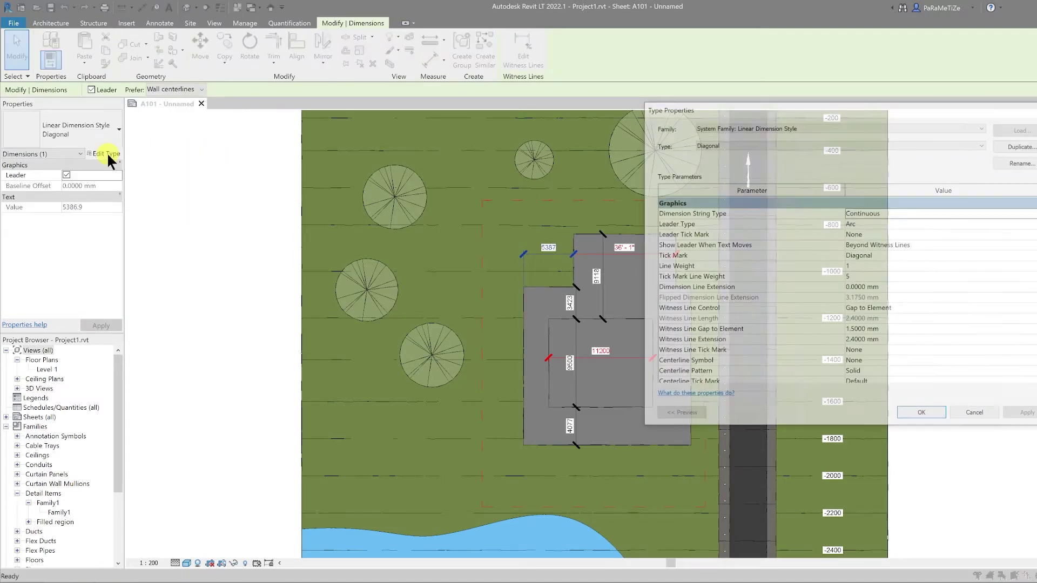
{"action": "left_click", "coordinate": [1024, 146]}
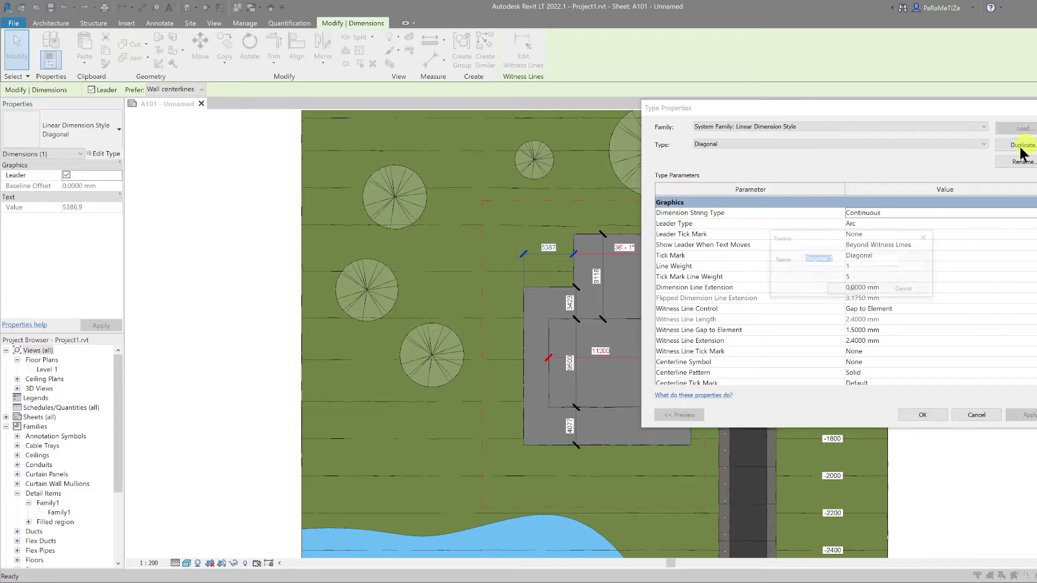
{"action": "type", "text": "Both"}
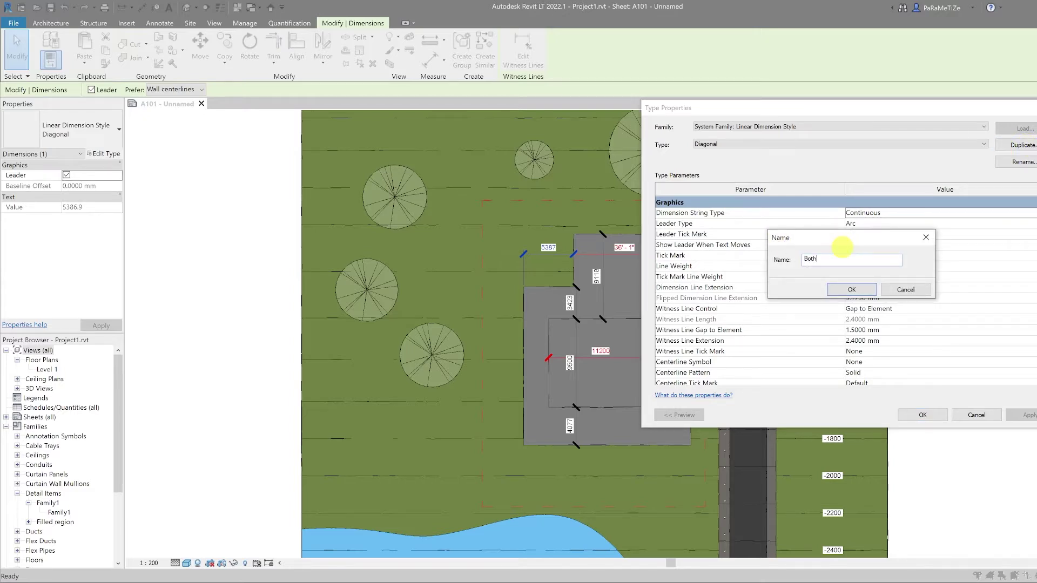
{"action": "key", "text": "Return"}
Step: Set the Both dimension type to show alternate units Below the primary value
{"action": "scroll", "coordinate": [843, 261], "scroll_direction": "down", "scroll_amount": 2}
{"action": "scroll", "coordinate": [843, 261], "scroll_direction": "down", "scroll_amount": 10}
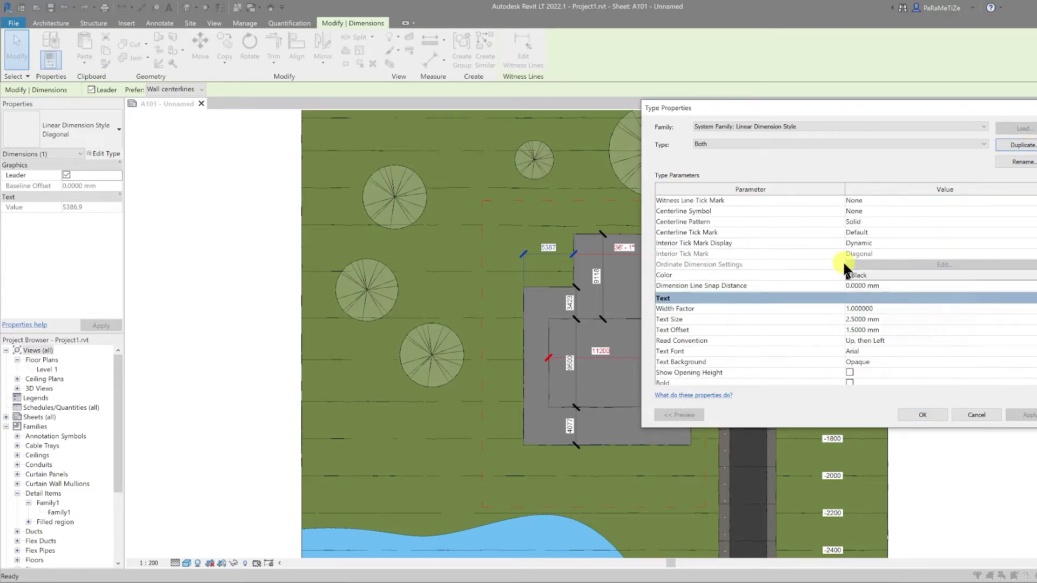
{"action": "scroll", "coordinate": [843, 260], "scroll_direction": "down", "scroll_amount": 1}
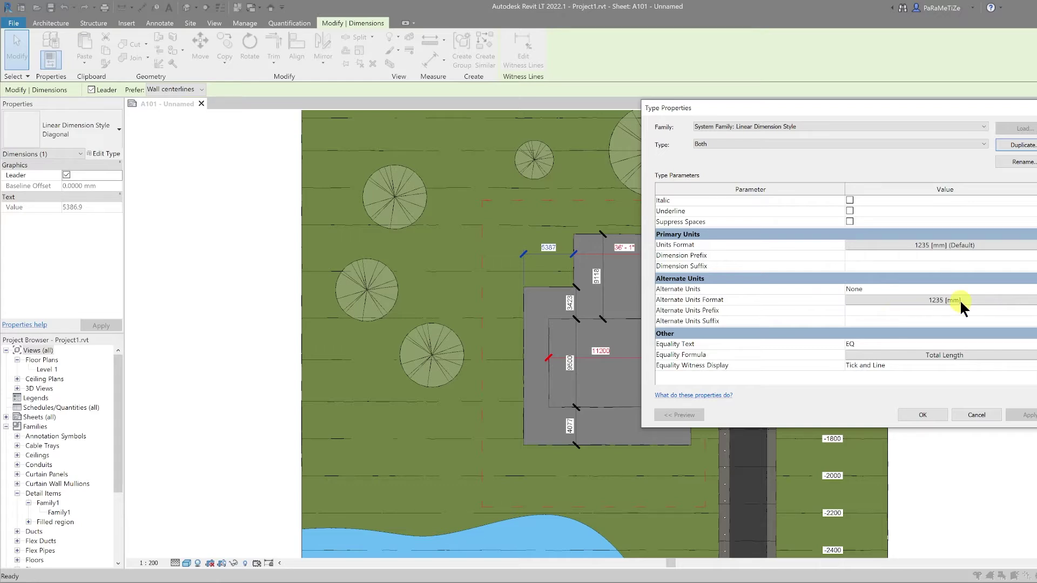
{"action": "left_click", "coordinate": [1024, 290]}
{"action": "left_click", "coordinate": [1033, 289]}
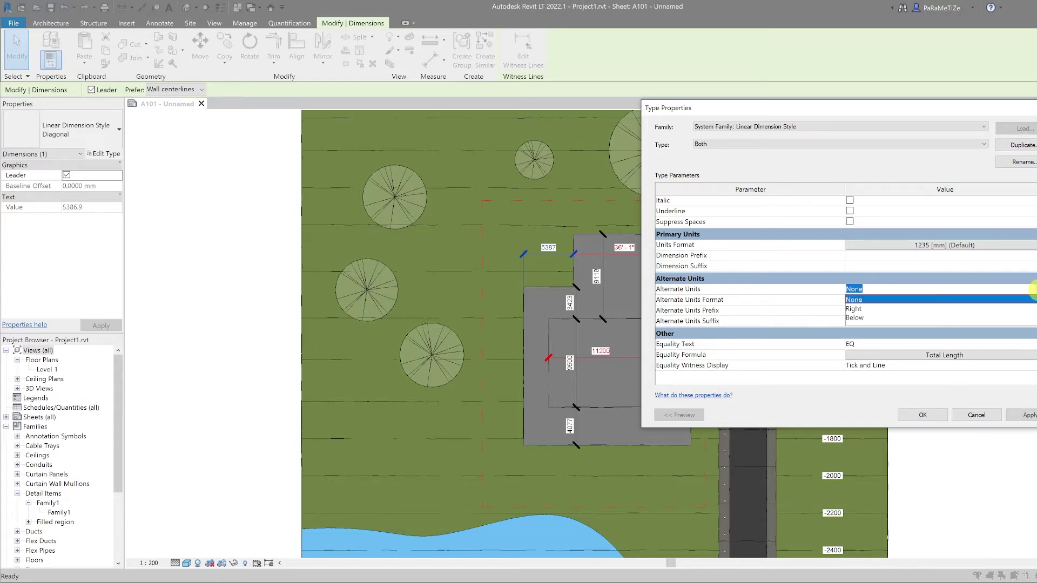
{"action": "left_click", "coordinate": [857, 317]}
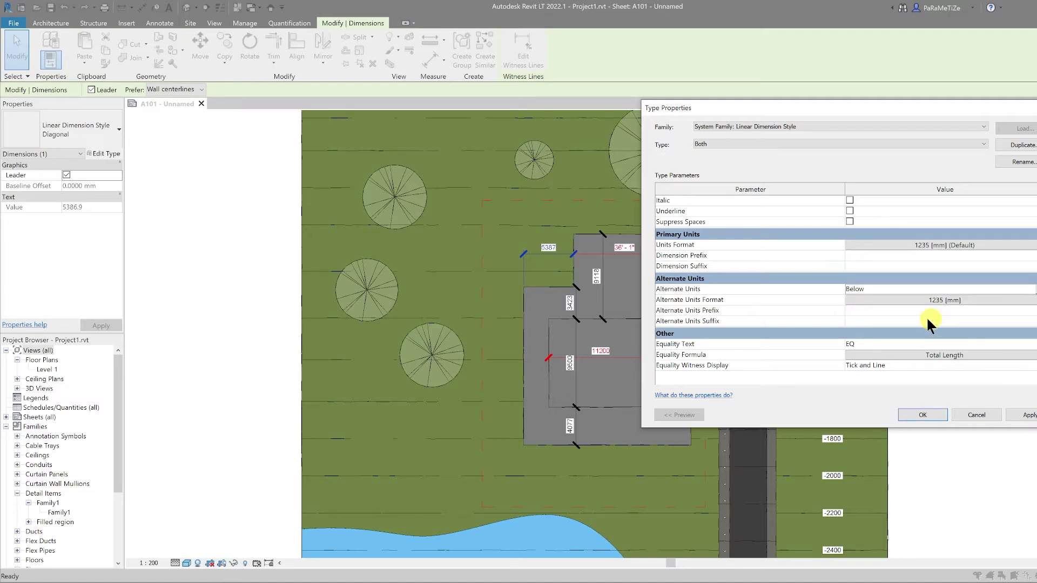
Step: Set the Both type's alternate units format to feet and fractional inches and apply the type changes
{"action": "left_click", "coordinate": [912, 294]}
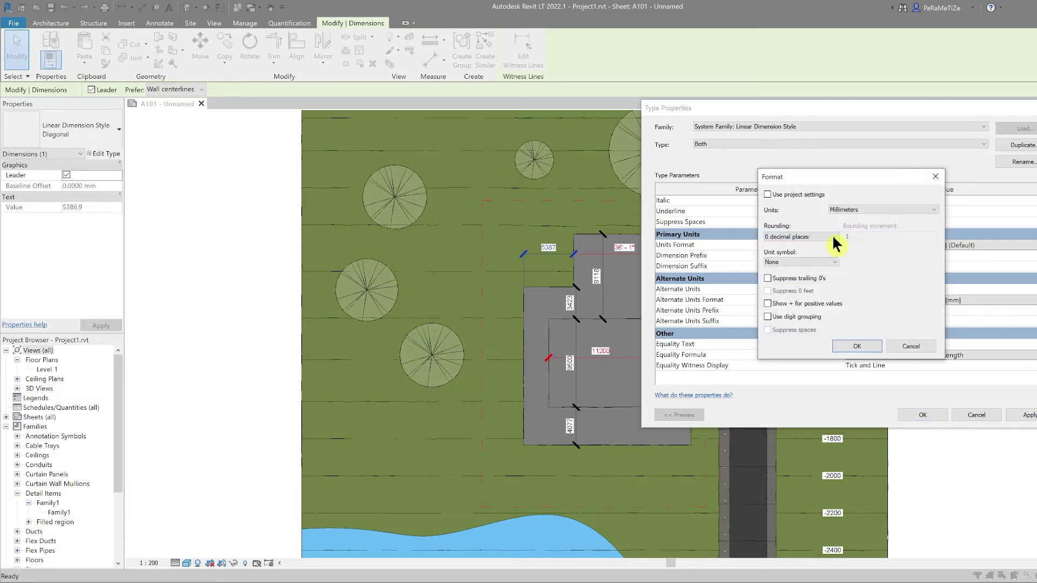
{"action": "left_click", "coordinate": [843, 211]}
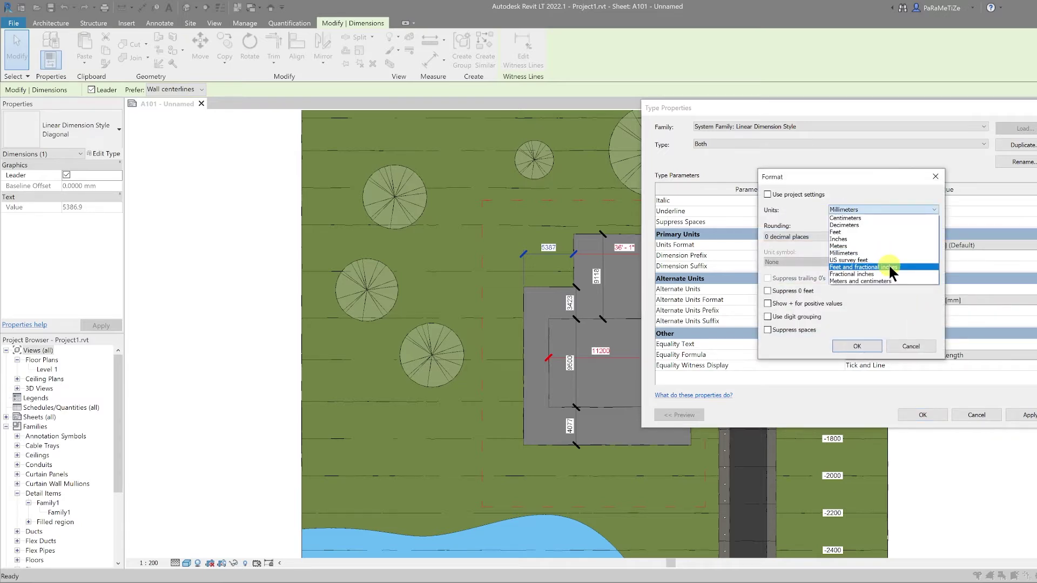
{"action": "left_click", "coordinate": [888, 266]}
{"action": "left_click", "coordinate": [856, 346]}
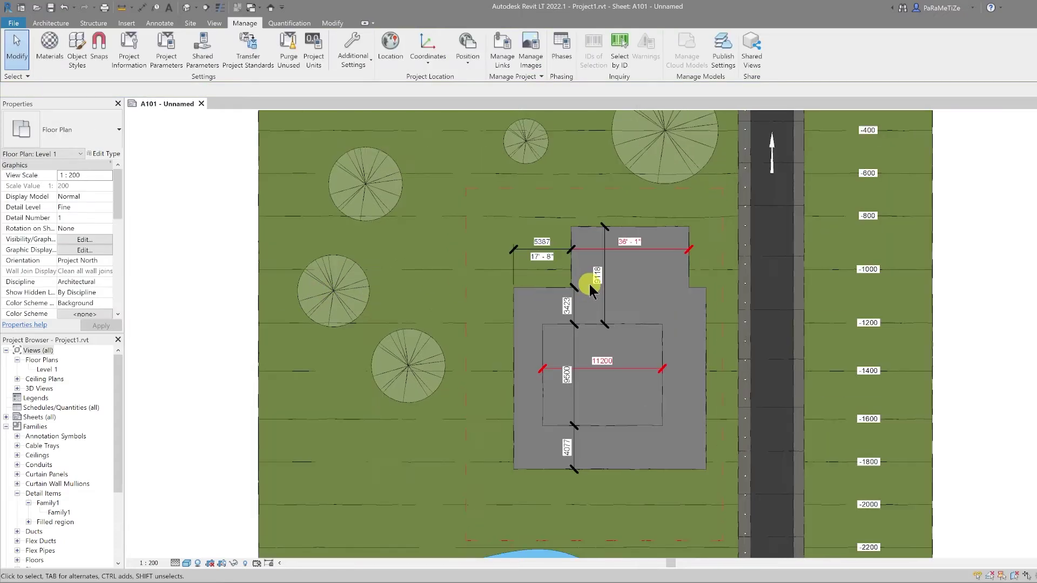
Step: Compare the styles of the vertical 9118 dimension, the imperial width dimension and the dual-unit dimension
{"action": "left_click", "coordinate": [602, 304]}
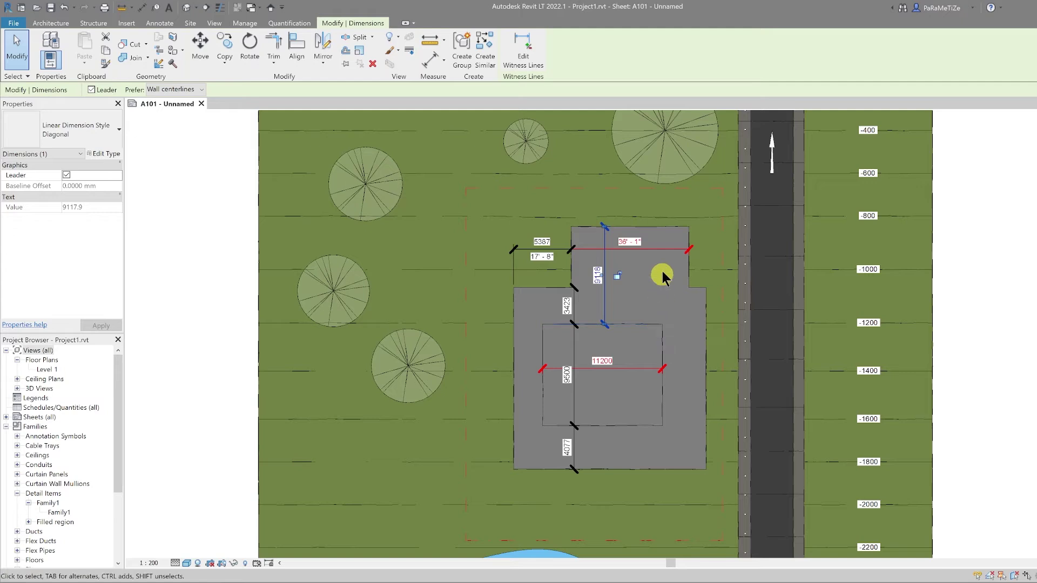
{"action": "left_click", "coordinate": [659, 251]}
{"action": "left_click", "coordinate": [563, 265]}
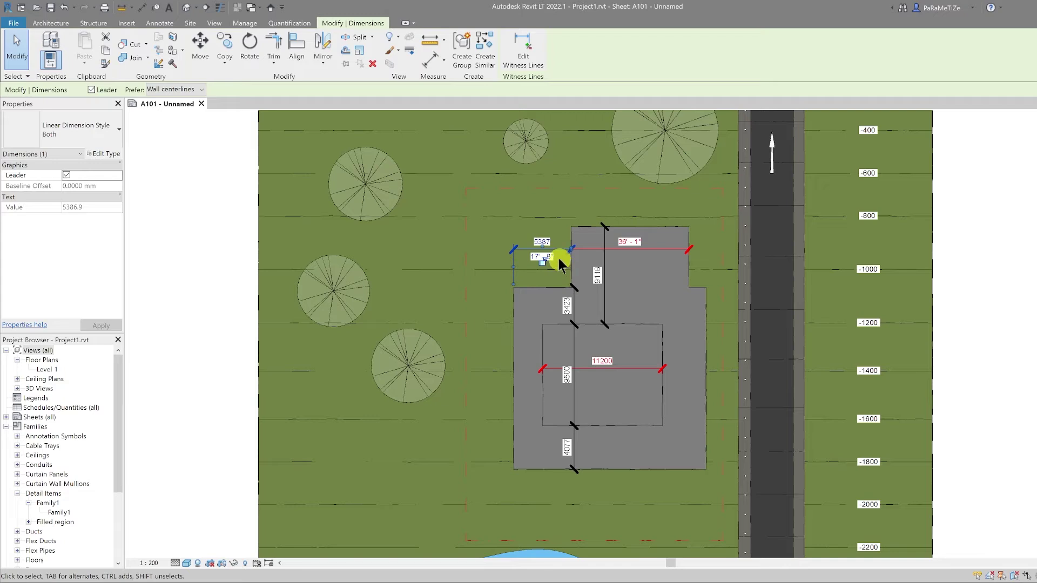
{"action": "key", "text": "Escape"}
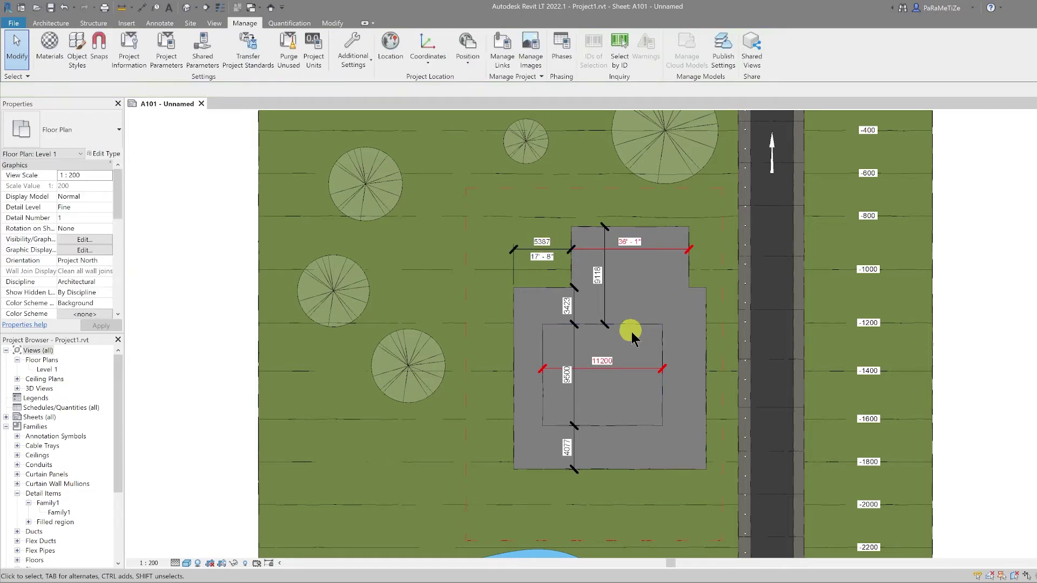
Step: Replace the inner rectangle's 11200 width dimension value with the text "Width TBC"
{"action": "left_click", "coordinate": [635, 365]}
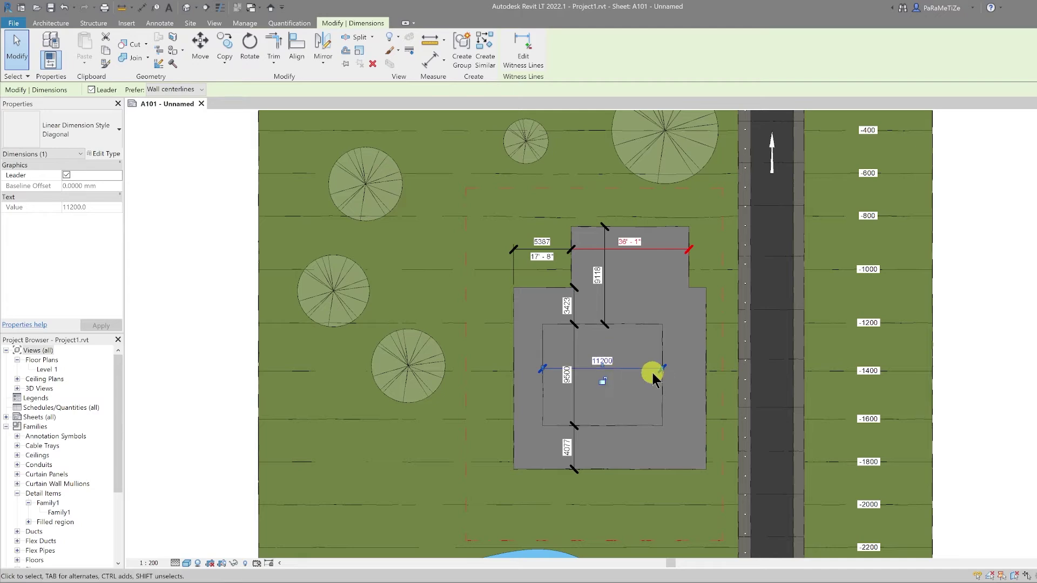
{"action": "left_click", "coordinate": [608, 359]}
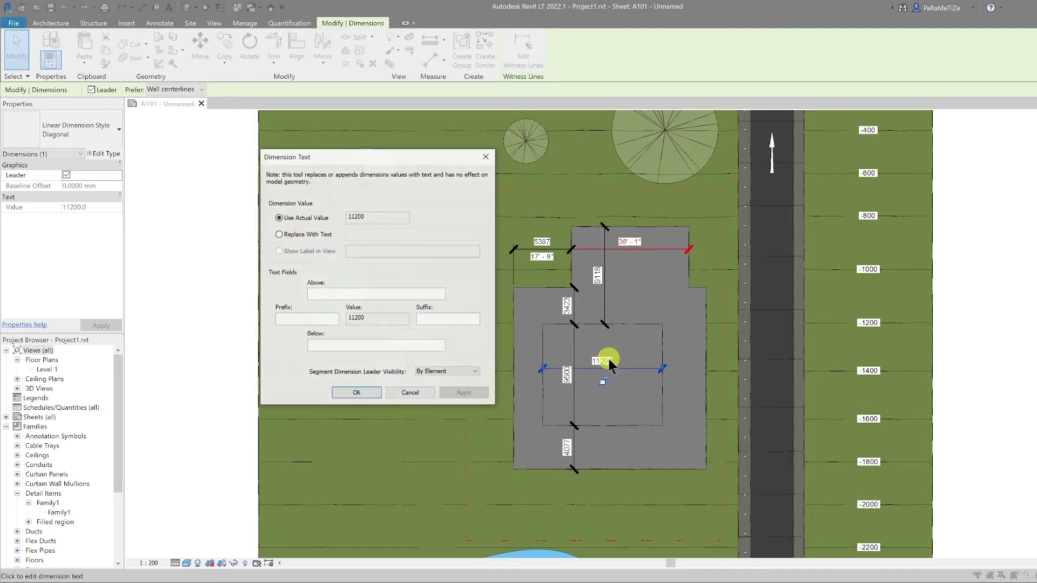
{"action": "left_click", "coordinate": [315, 237]}
{"action": "type", "text": "Wid"}
{"action": "left_click_drag", "start_coordinate": [379, 234], "coordinate": [332, 234]}
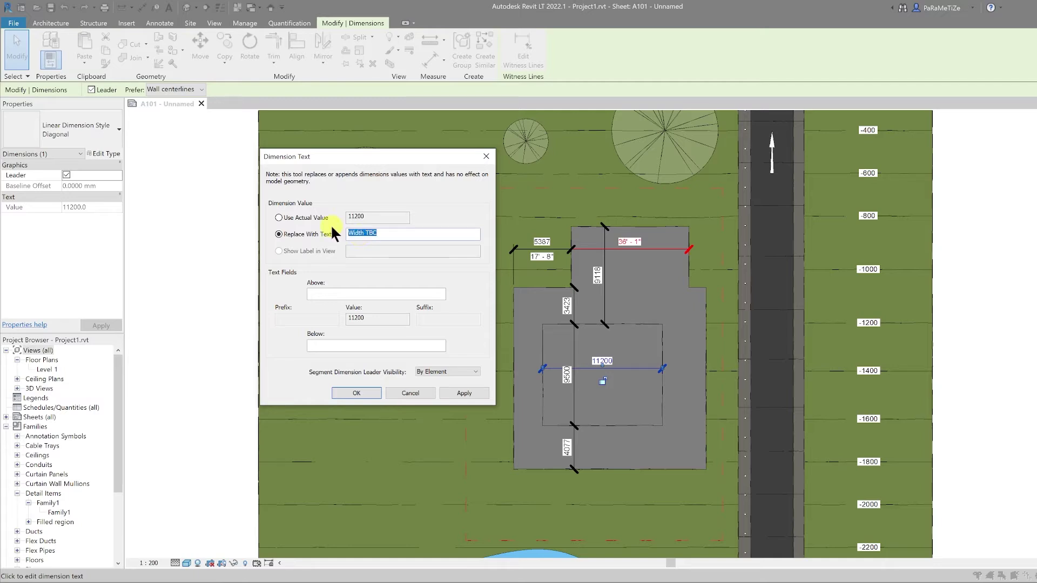
{"action": "type", "text": "Width TBC"}
{"action": "left_click", "coordinate": [356, 393]}
{"action": "left_click", "coordinate": [603, 411]}
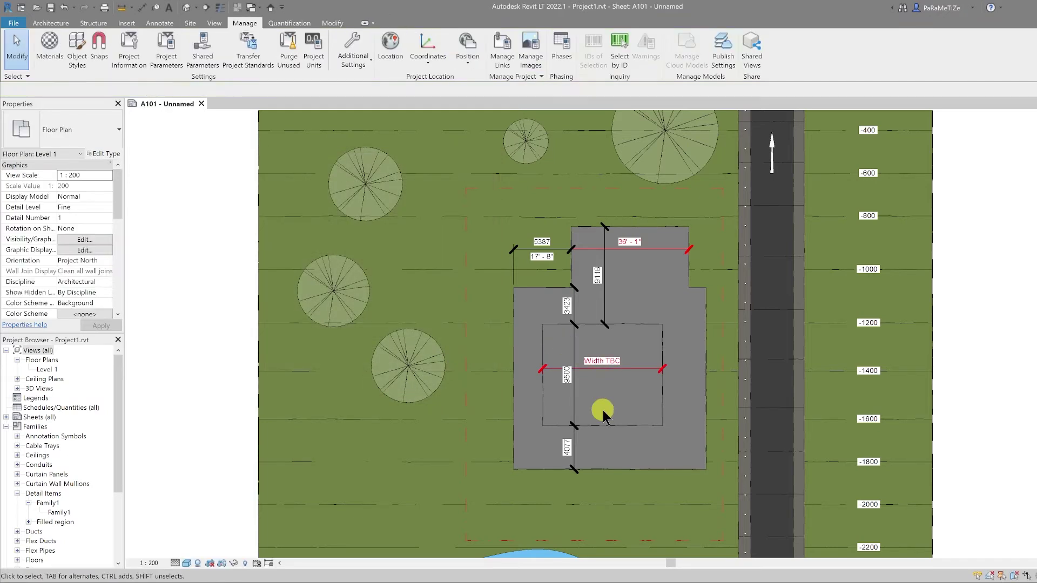
Step: Try to replace the inner rectangle's vertical dimension value with the plain number 1000
{"action": "left_click", "coordinate": [571, 400]}
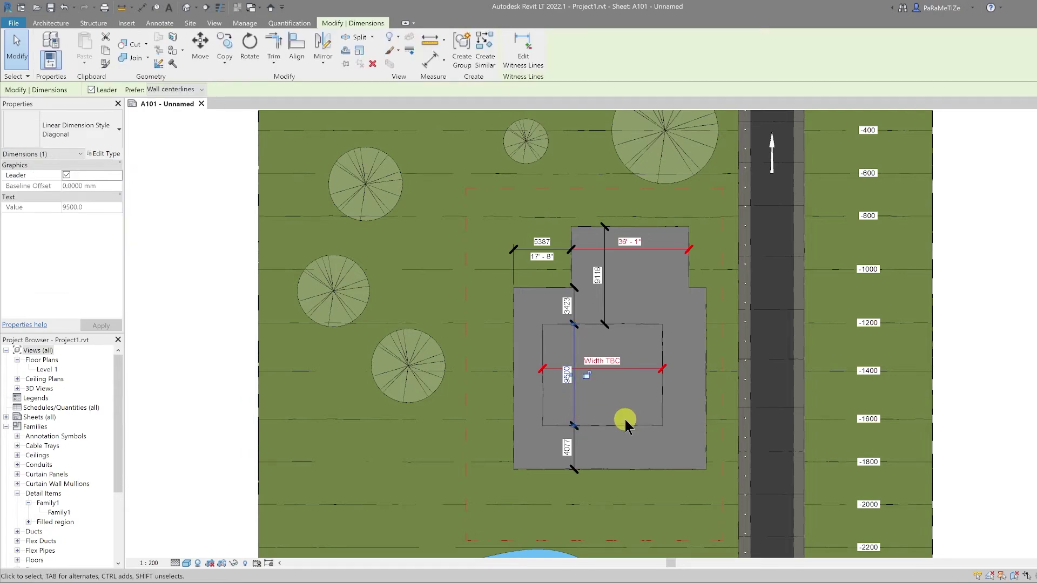
{"action": "left_click", "coordinate": [564, 376]}
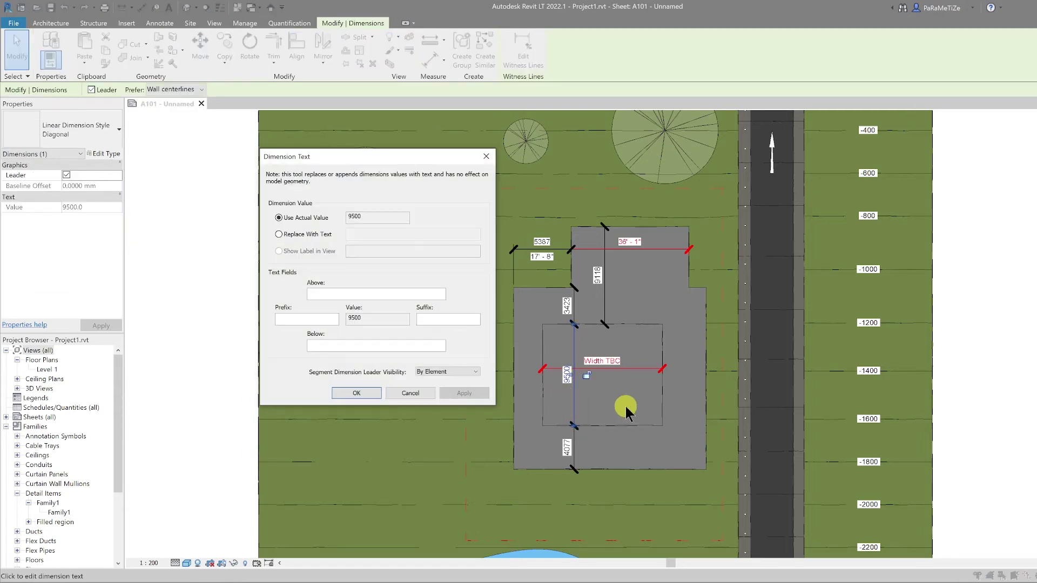
{"action": "left_click", "coordinate": [316, 234]}
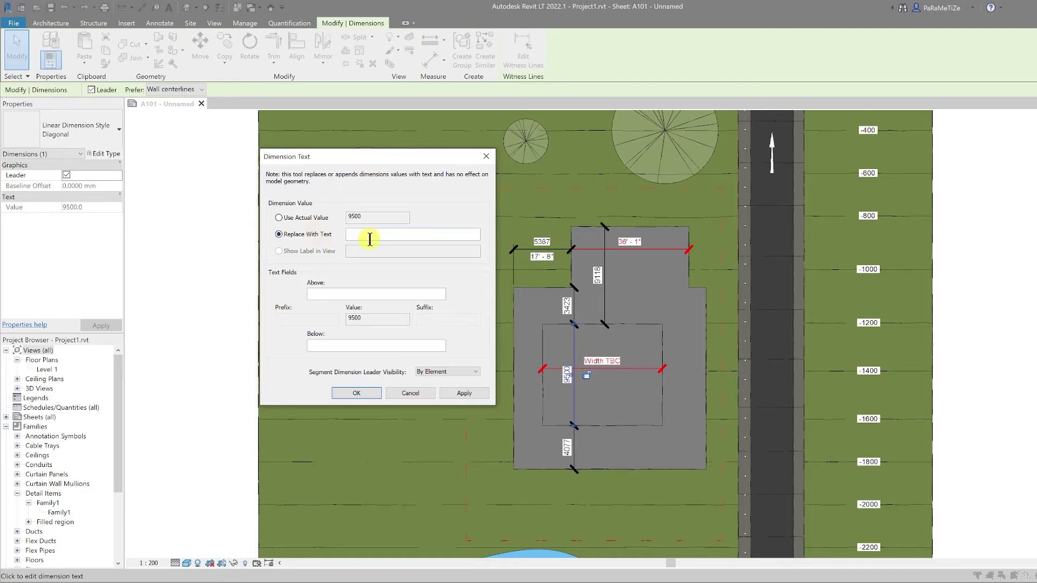
{"action": "type", "text": "1000"}
{"action": "left_click", "coordinate": [367, 393]}
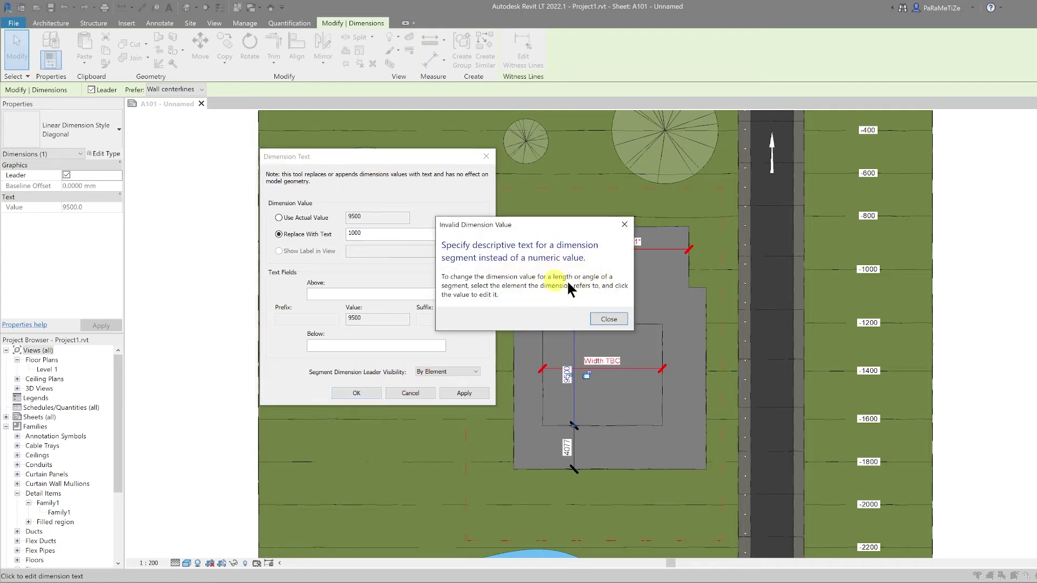
{"action": "left_click", "coordinate": [597, 318]}
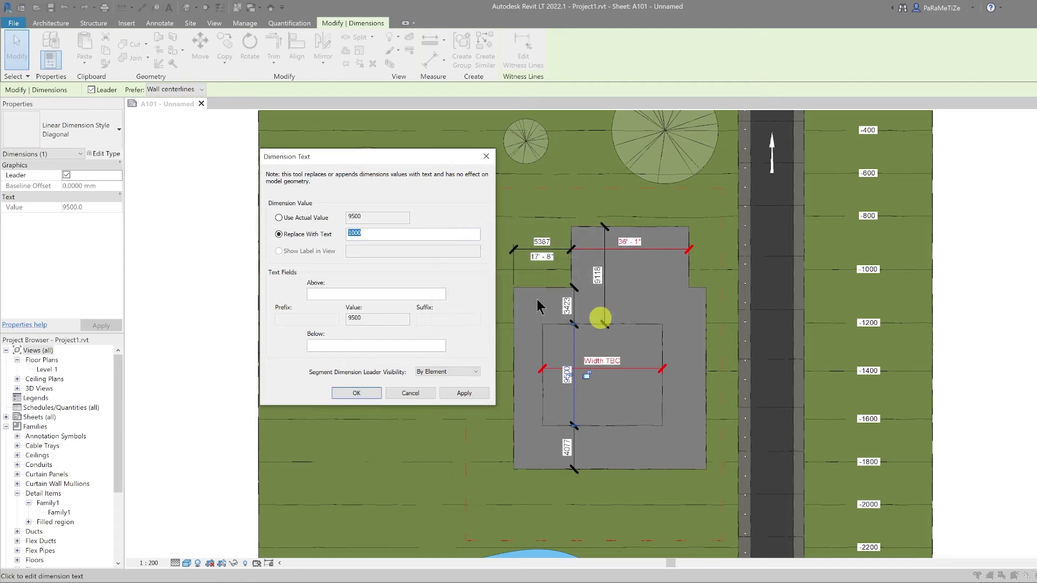
Step: Add a left-to-right mark (LRM) Unicode control character to the 1000 replacement text and apply the override
{"action": "left_click", "coordinate": [379, 239]}
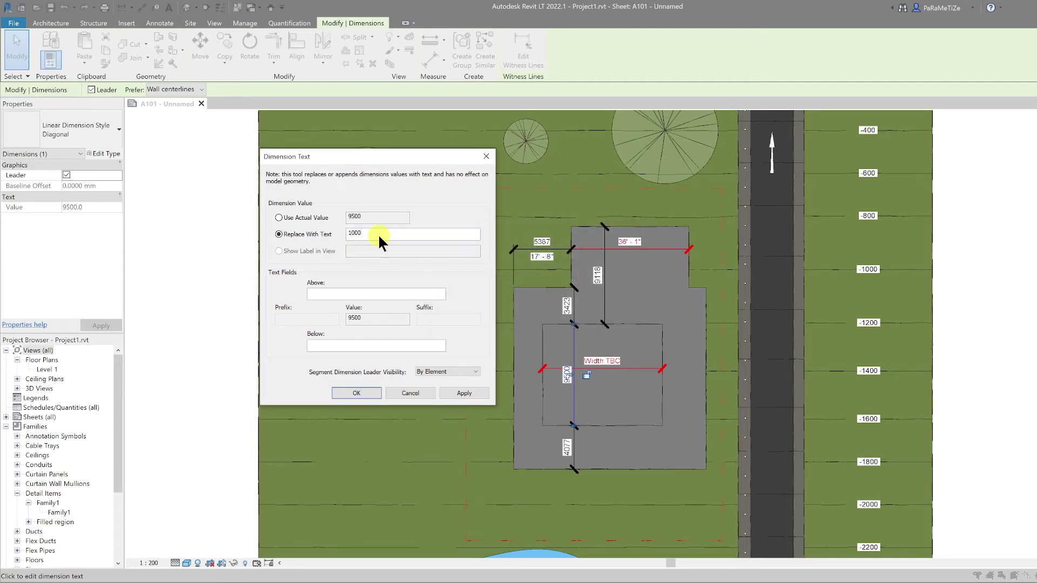
{"action": "right_click", "coordinate": [379, 236]}
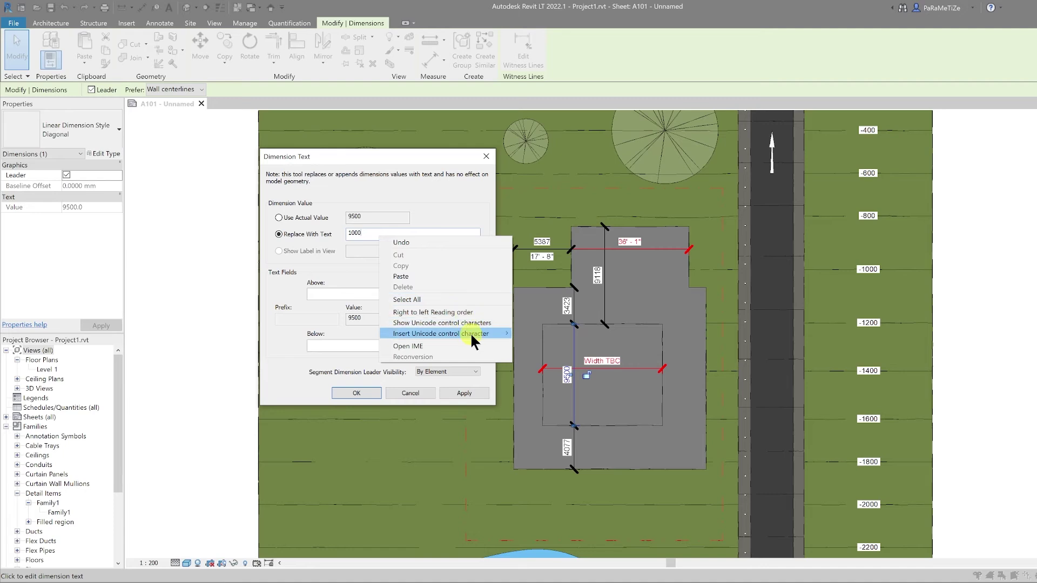
{"action": "mouse_move", "coordinate": [470, 332]}
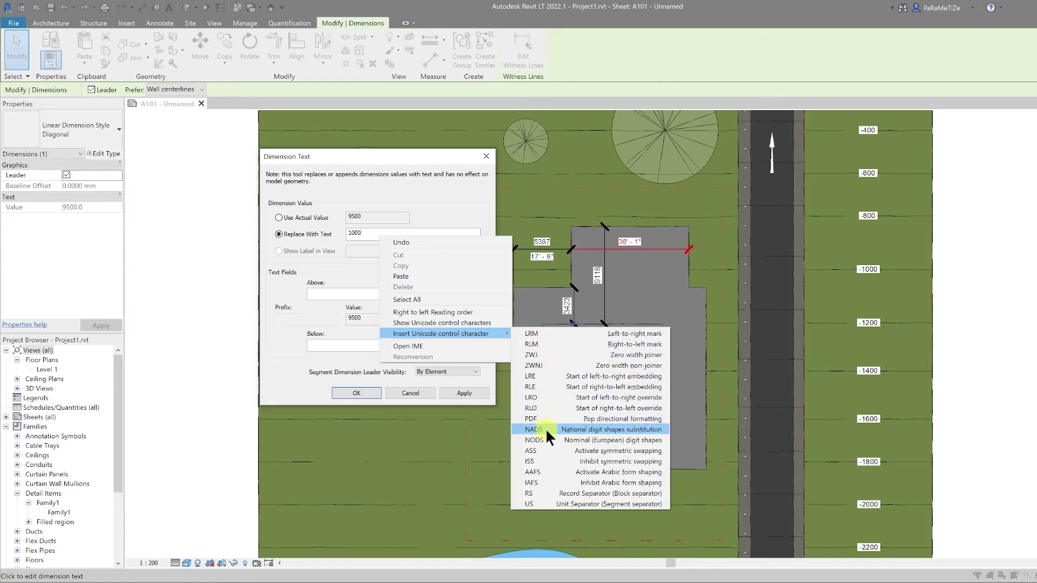
{"action": "left_click", "coordinate": [534, 333]}
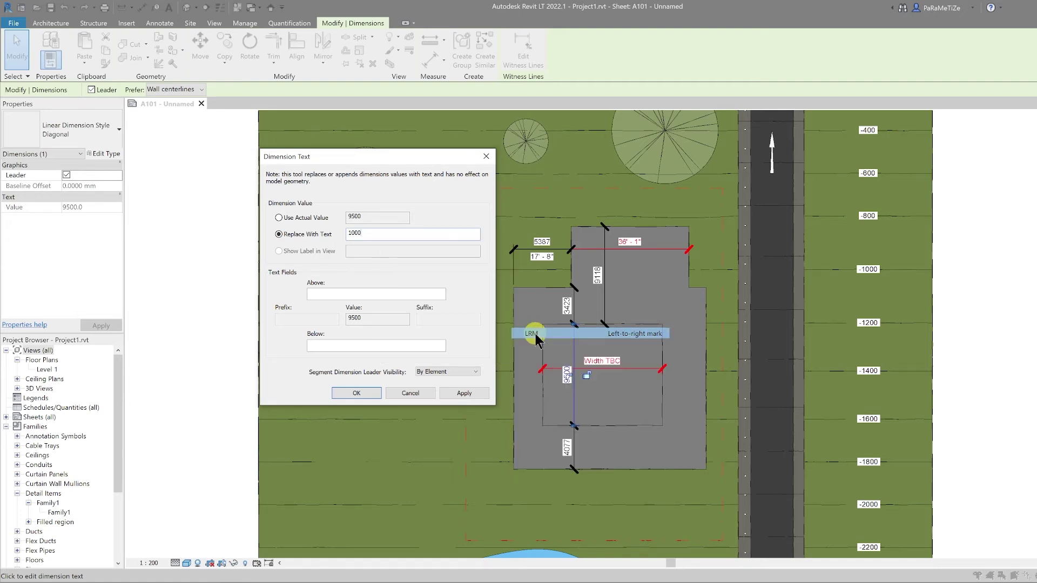
{"action": "double_click", "coordinate": [389, 236]}
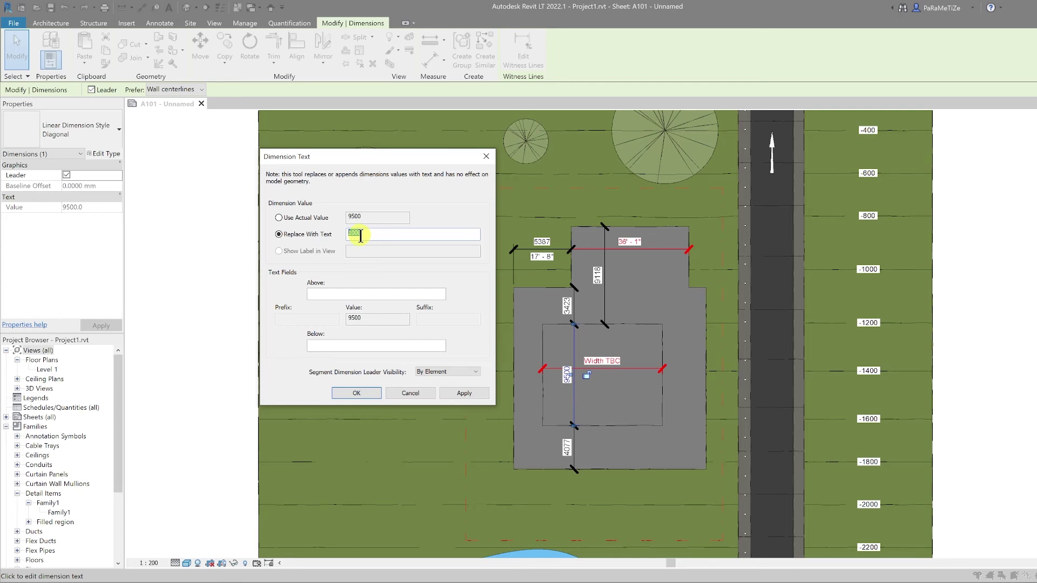
{"action": "left_click", "coordinate": [368, 391]}
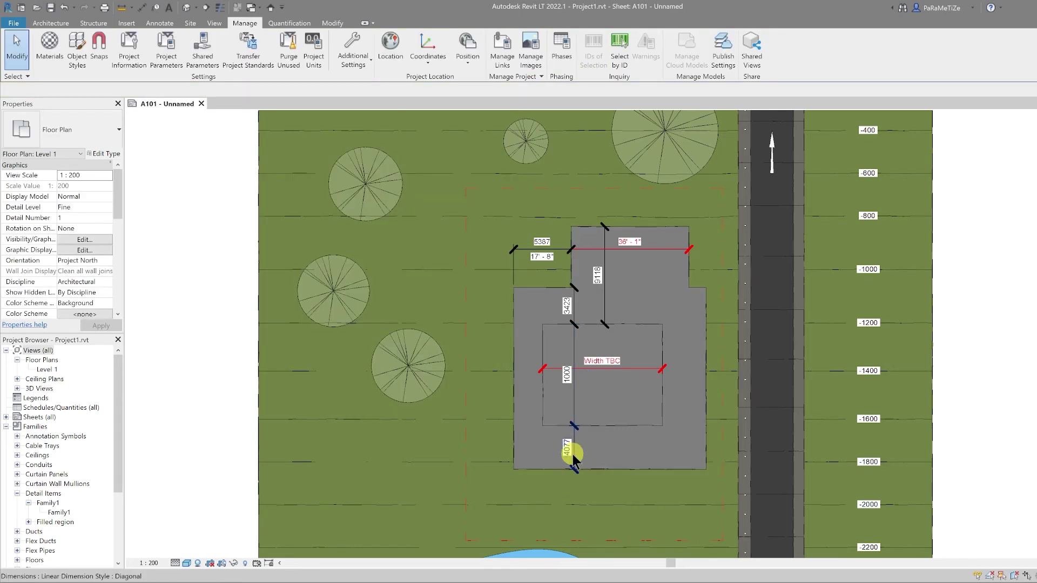
Step: Replace the value of the vertical dimension below the inner rectangle with 2000 plus a left-to-right mark (LRM) Unicode control character
{"action": "left_click", "coordinate": [565, 459]}
{"action": "left_click", "coordinate": [566, 452]}
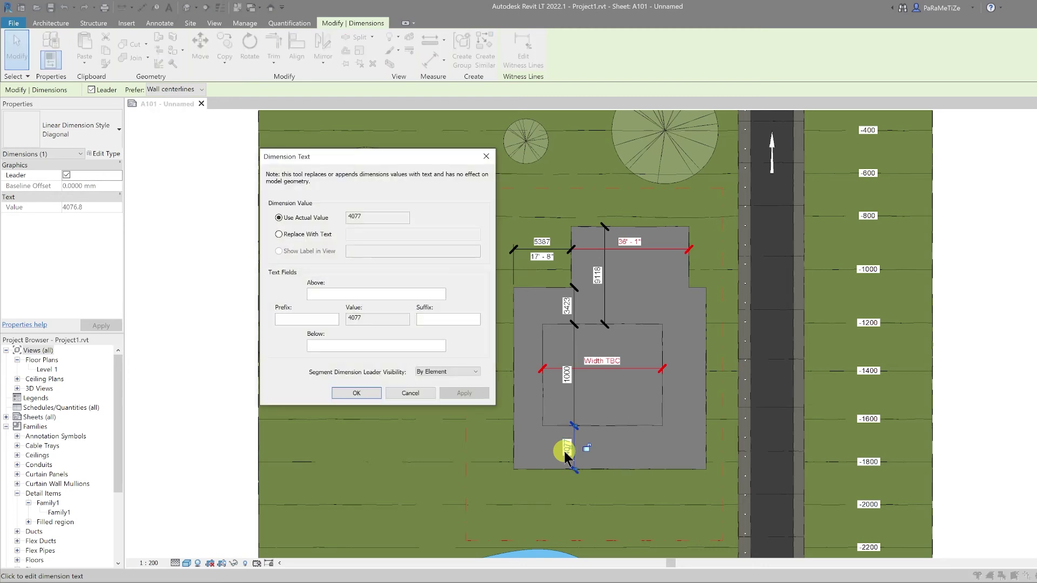
{"action": "left_click", "coordinate": [322, 234]}
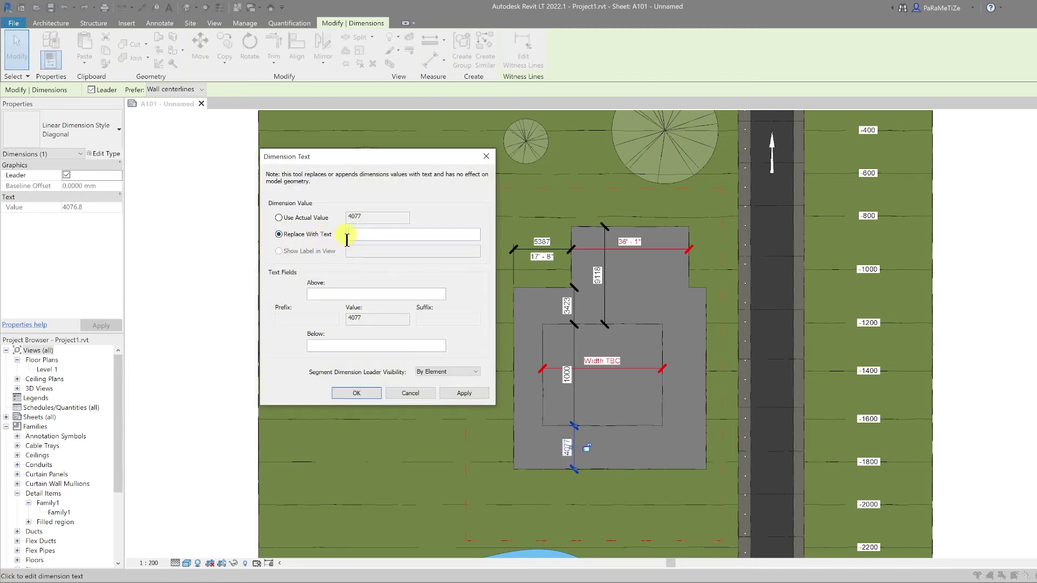
{"action": "type", "text": "2000"}
{"action": "right_click", "coordinate": [377, 234]}
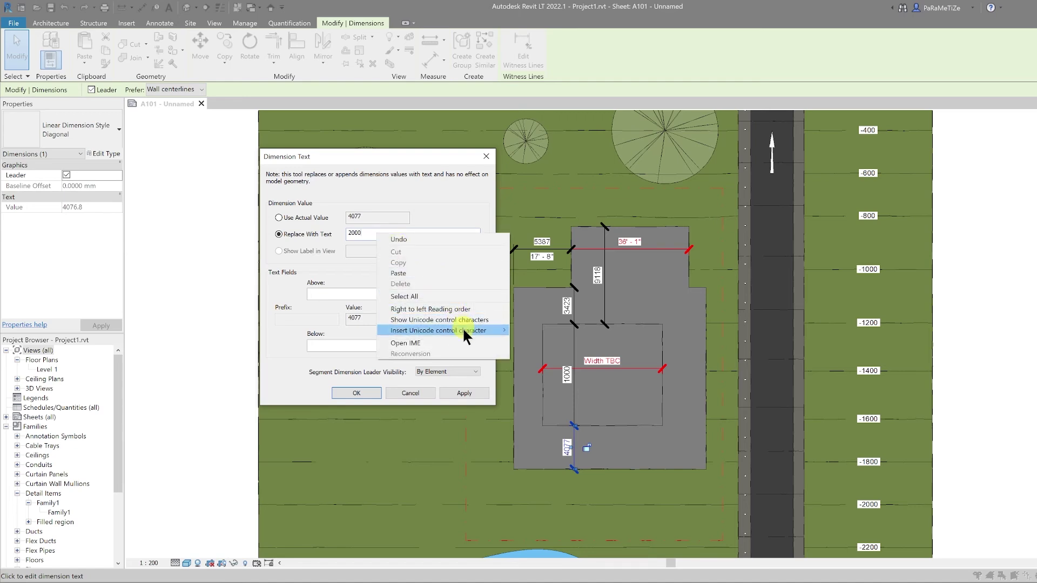
{"action": "mouse_move", "coordinate": [462, 330]}
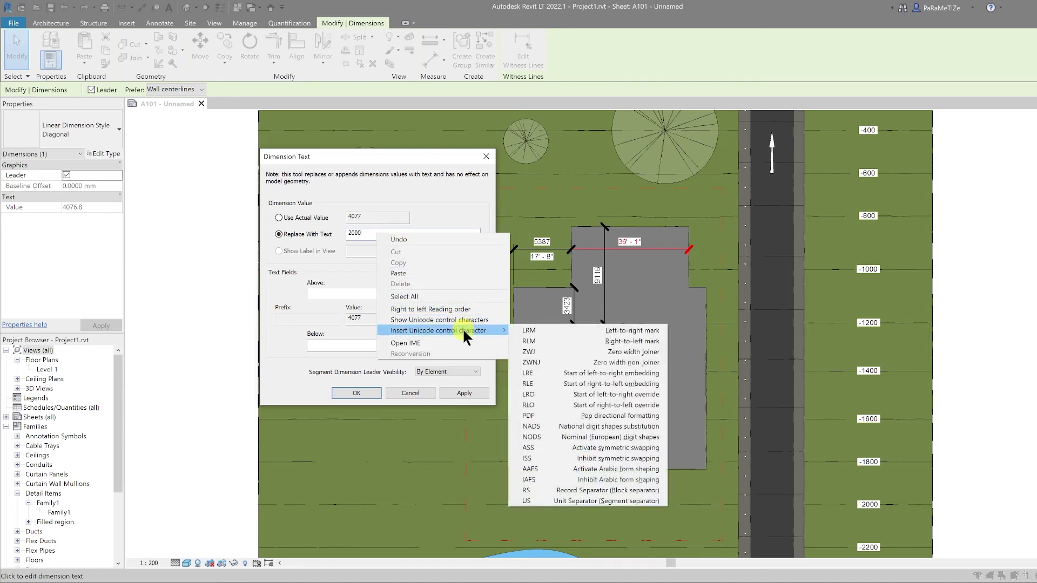
{"action": "left_click", "coordinate": [531, 331]}
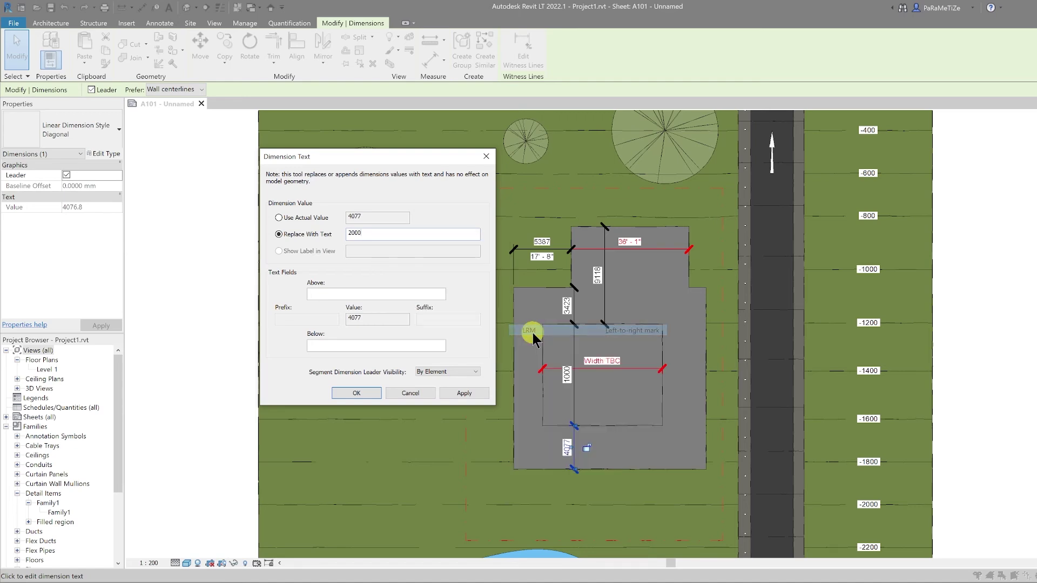
{"action": "left_click", "coordinate": [364, 393]}
Step: Replace the value of the 3423 vertical dimension above the inner rectangle with 5000 plus a left-to-right mark (LRM) Unicode control character
{"action": "left_click", "coordinate": [567, 305]}
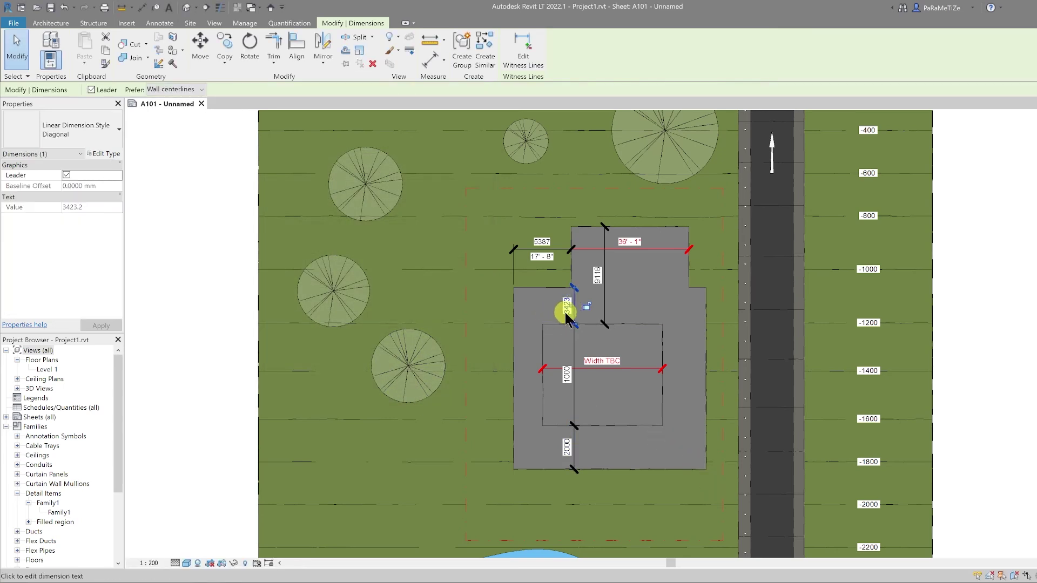
{"action": "left_click", "coordinate": [566, 313]}
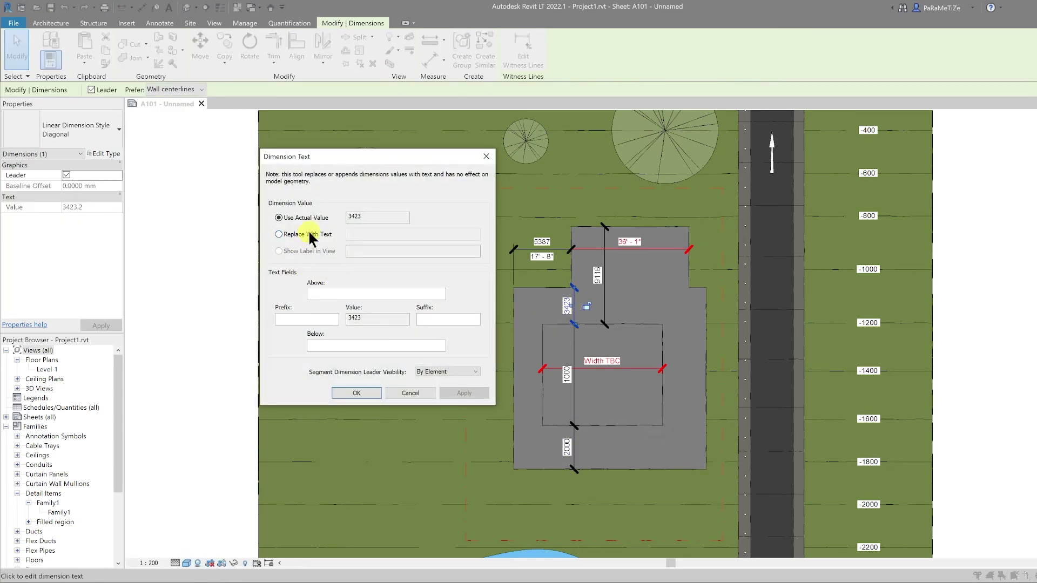
{"action": "left_click", "coordinate": [310, 234]}
{"action": "type", "text": "5000"}
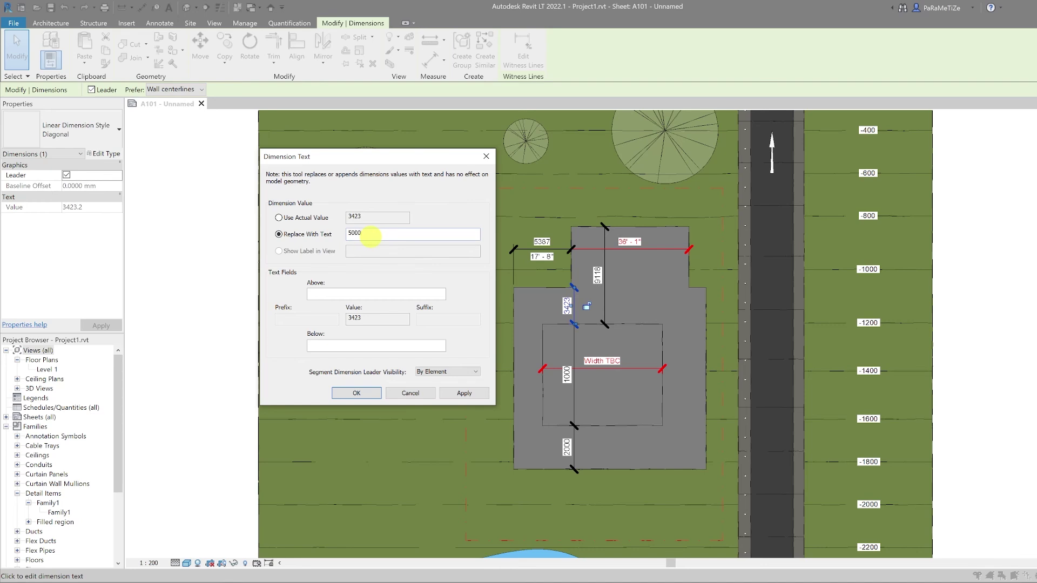
{"action": "right_click", "coordinate": [370, 235]}
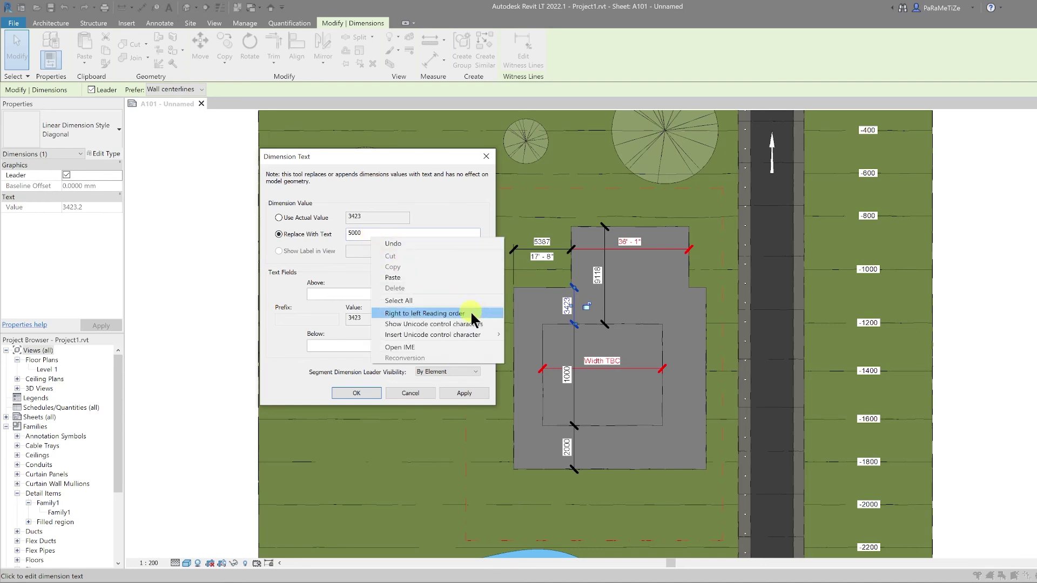
{"action": "mouse_move", "coordinate": [474, 335]}
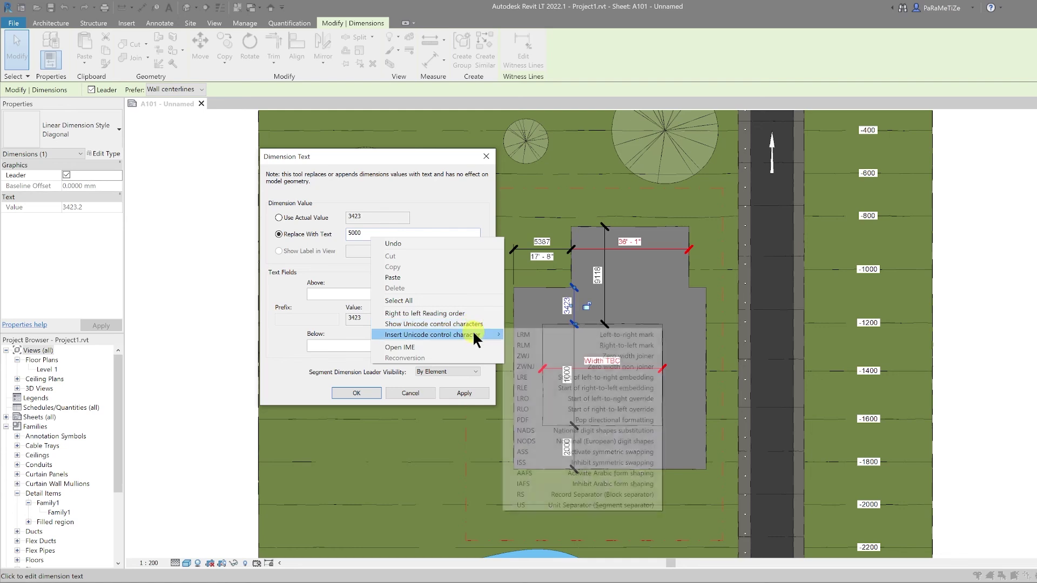
{"action": "left_click", "coordinate": [538, 334]}
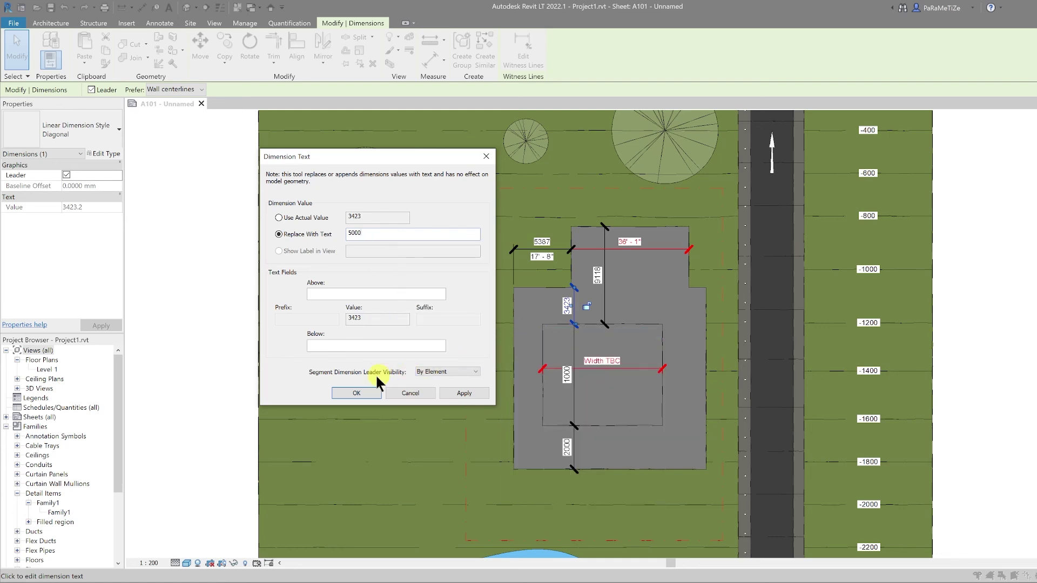
{"action": "left_click", "coordinate": [356, 393]}
{"action": "left_click", "coordinate": [663, 487]}
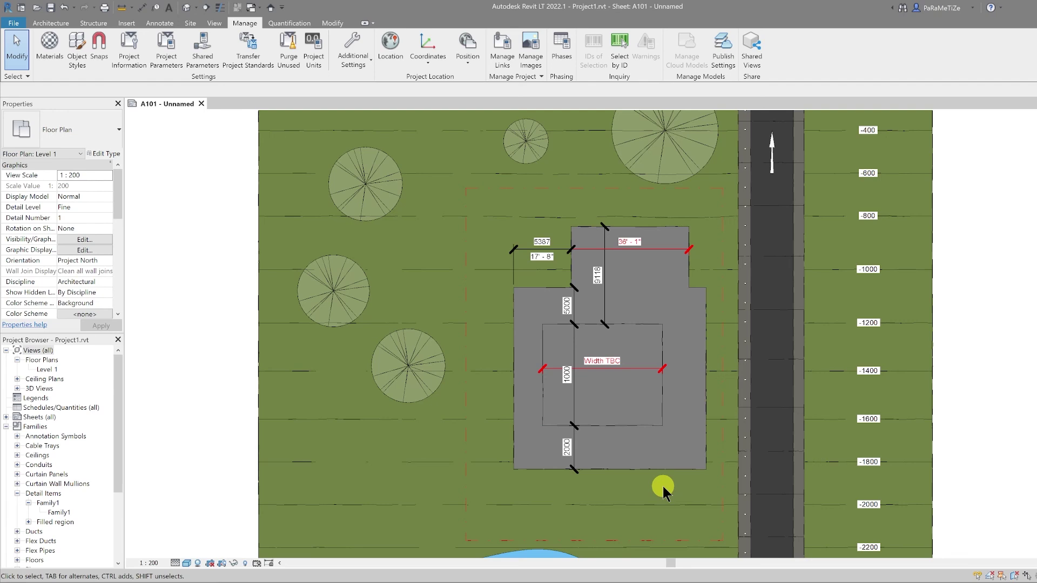